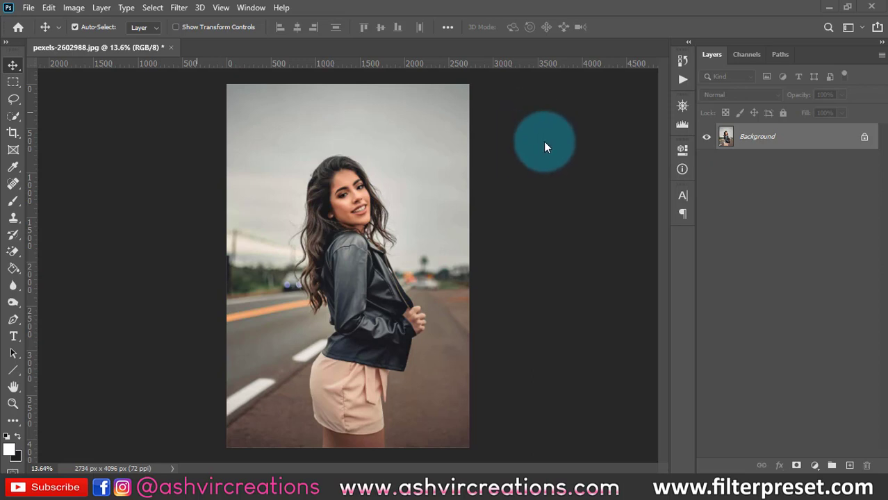
- Add a new empty layer above the Background and enlarge the soft round brush to 2874 px
{"action": "left_click", "coordinate": [750, 139]}
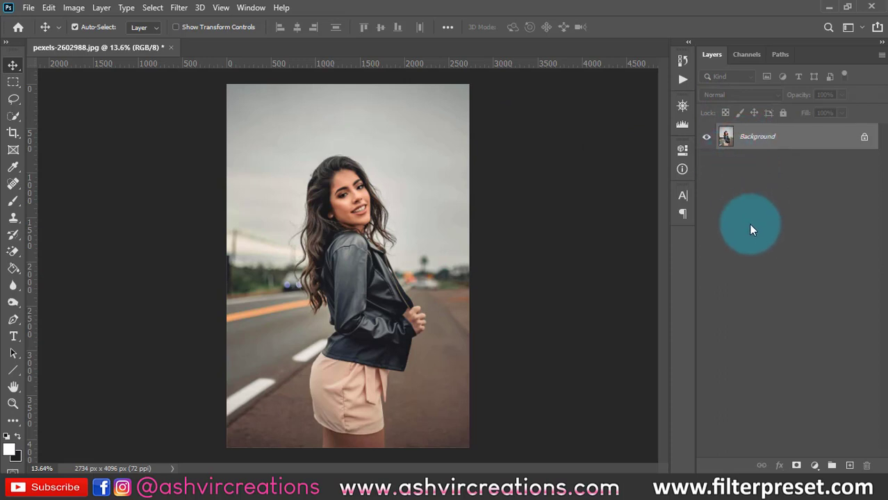
{"action": "left_click", "coordinate": [848, 466]}
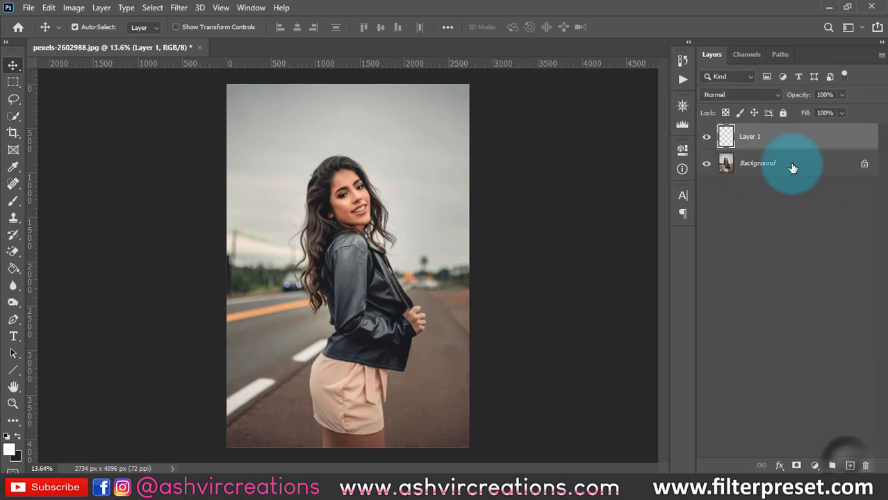
{"action": "left_click", "coordinate": [13, 200]}
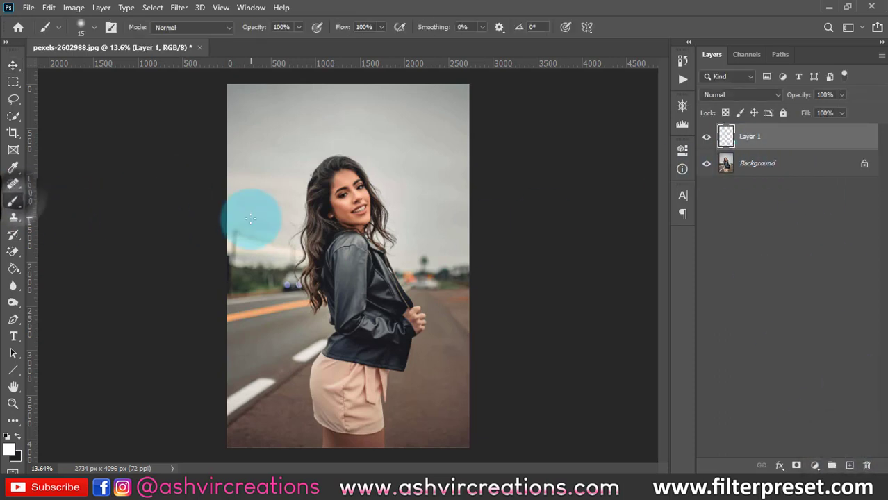
{"action": "right_click", "coordinate": [252, 219]}
{"action": "mouse_move", "coordinate": [360, 254]}
{"action": "left_mouse_down"}
{"action": "mouse_move", "coordinate": [390, 251]}
{"action": "mouse_move", "coordinate": [357, 149]}
{"action": "mouse_move", "coordinate": [390, 251]}
{"action": "mouse_move", "coordinate": [402, 256]}
{"action": "left_mouse_up"}
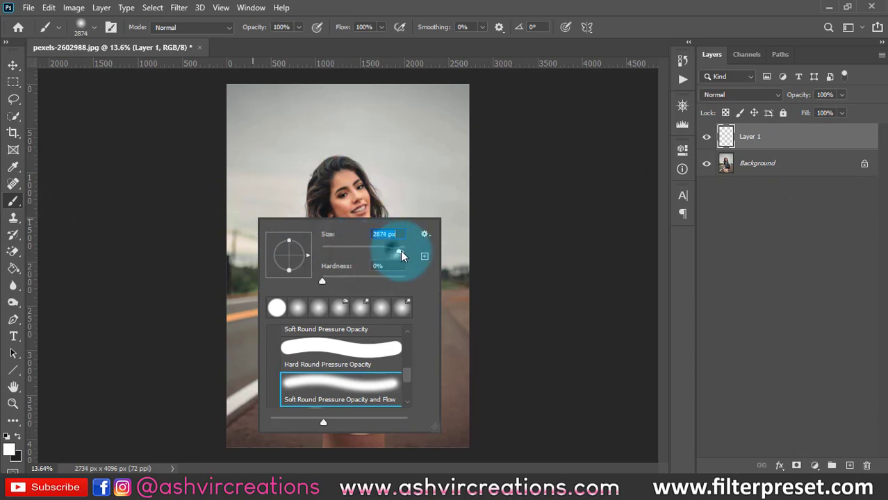
- Set the foreground colour to orange #ff9f36
{"action": "left_click", "coordinate": [9, 449]}
{"action": "left_click_drag", "start_coordinate": [681, 202], "coordinate": [662, 174]}
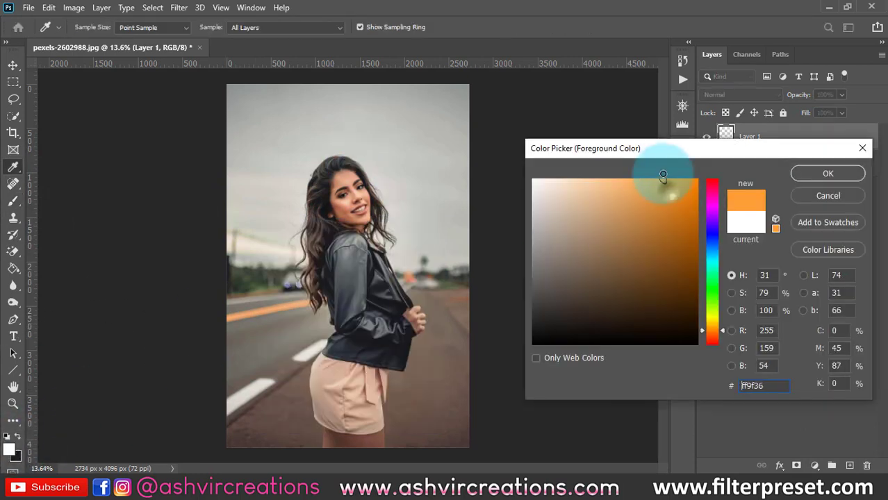
{"action": "left_click", "coordinate": [804, 173]}
- Paint one soft orange dab with a 1457 px brush and move it beside the woman's hair at her back
{"action": "right_click", "coordinate": [388, 220]}
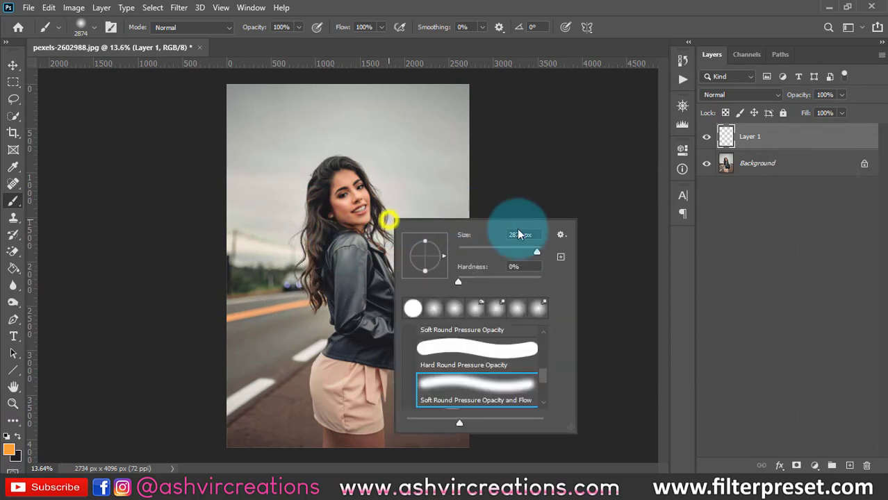
{"action": "left_click_drag", "start_coordinate": [534, 251], "coordinate": [518, 250]}
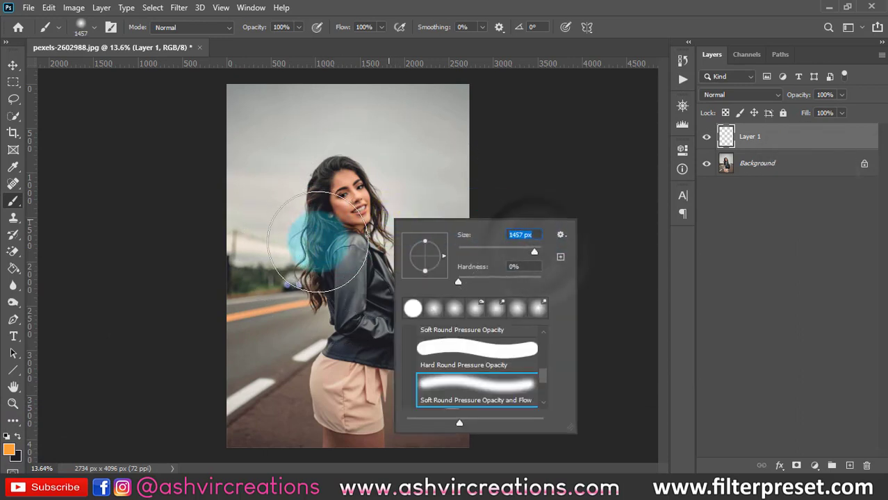
{"action": "left_click", "coordinate": [316, 242]}
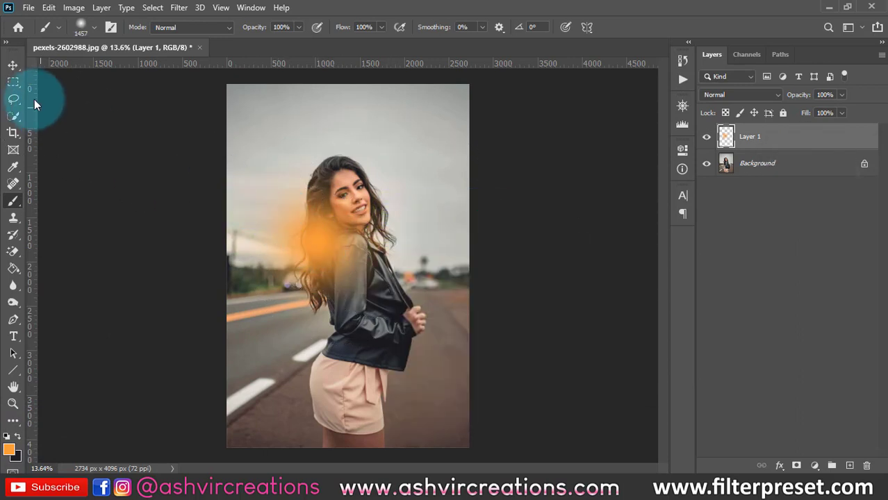
{"action": "left_click", "coordinate": [17, 63]}
{"action": "mouse_move", "coordinate": [333, 245]}
{"action": "left_mouse_down"}
{"action": "mouse_move", "coordinate": [387, 221]}
{"action": "mouse_move", "coordinate": [358, 208]}
{"action": "mouse_move", "coordinate": [358, 163]}
{"action": "mouse_move", "coordinate": [291, 248]}
{"action": "mouse_move", "coordinate": [302, 241]}
{"action": "left_mouse_up"}
- Try the Dissolve blend mode on Layer 1 and move the orange dab around the woman's hair
{"action": "left_click", "coordinate": [731, 97]}
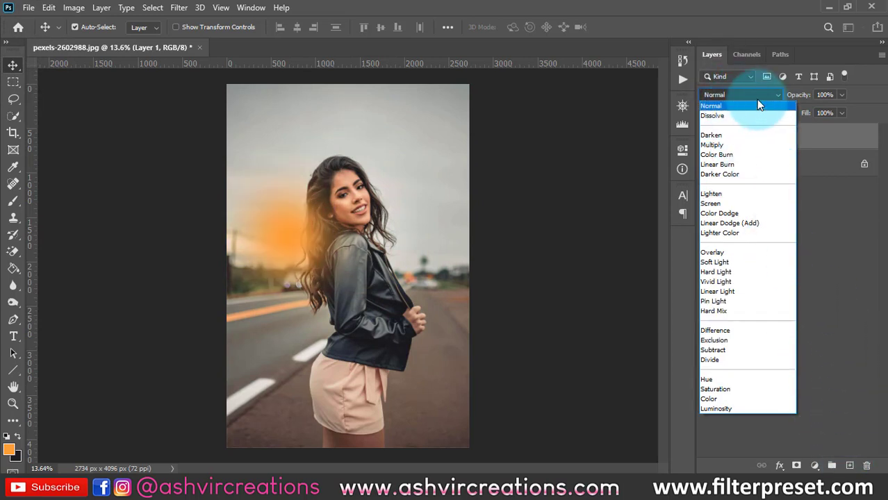
{"action": "left_click", "coordinate": [721, 114]}
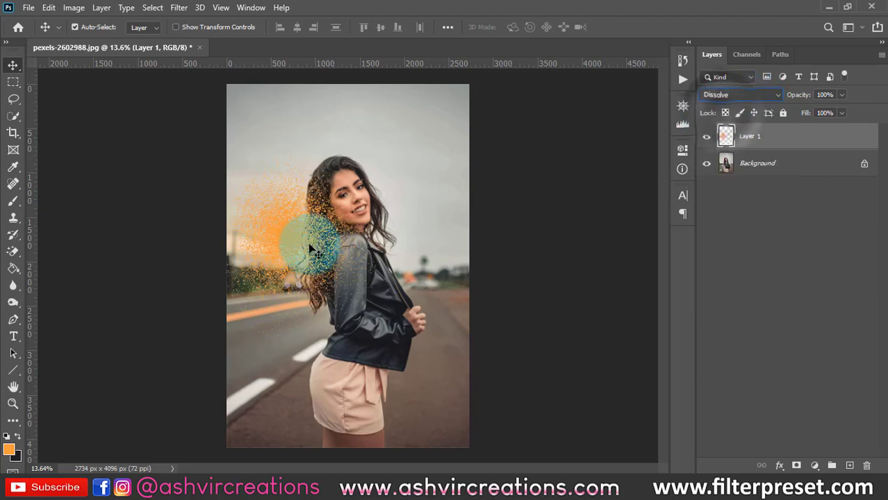
{"action": "left_click_drag", "start_coordinate": [311, 249], "coordinate": [358, 223]}
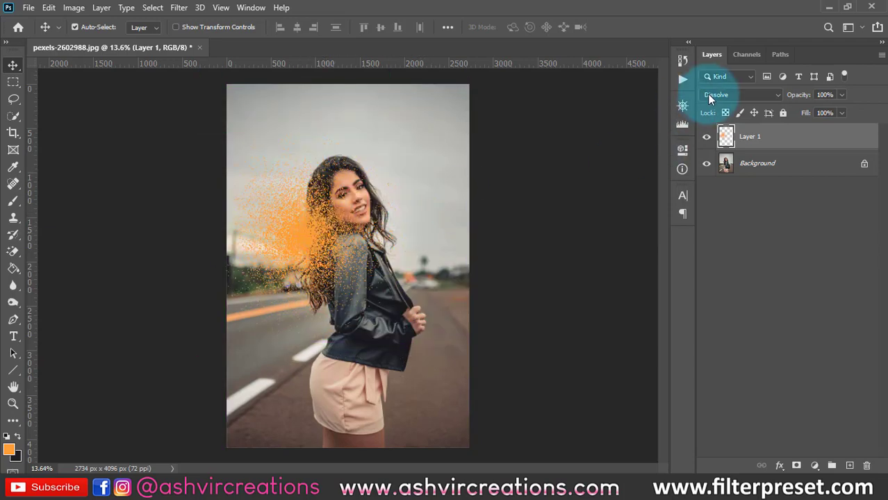
- Set Layer 1's blend mode to Darken and move the orange dab across the photo into the upper-left sky
{"action": "left_click", "coordinate": [708, 96]}
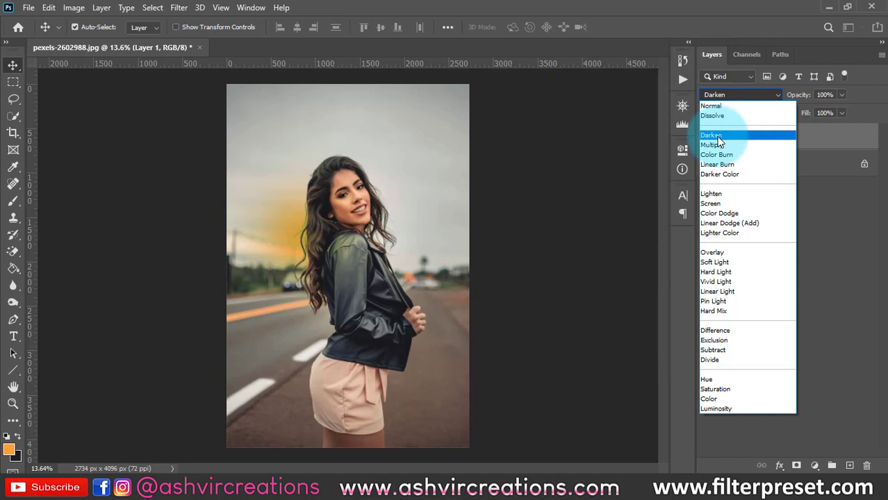
{"action": "left_click", "coordinate": [718, 141]}
{"action": "left_click_drag", "start_coordinate": [321, 230], "coordinate": [412, 325]}
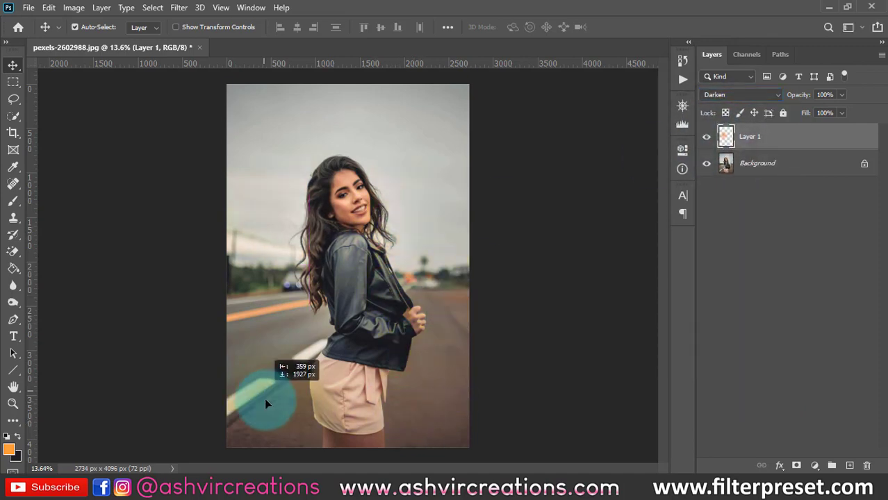
{"action": "left_click_drag", "start_coordinate": [277, 406], "coordinate": [276, 144]}
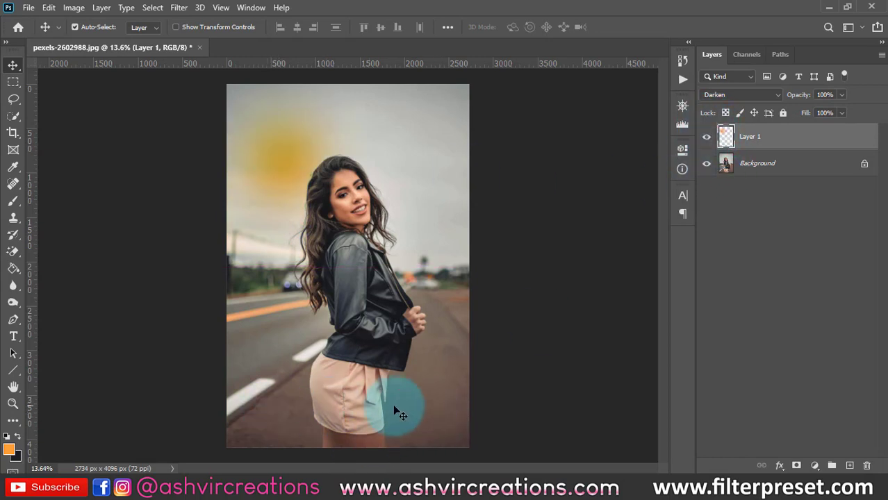
- Hide Layer 1 and paint one soft black dab with the Brush on a new layer
{"action": "left_click", "coordinate": [706, 137]}
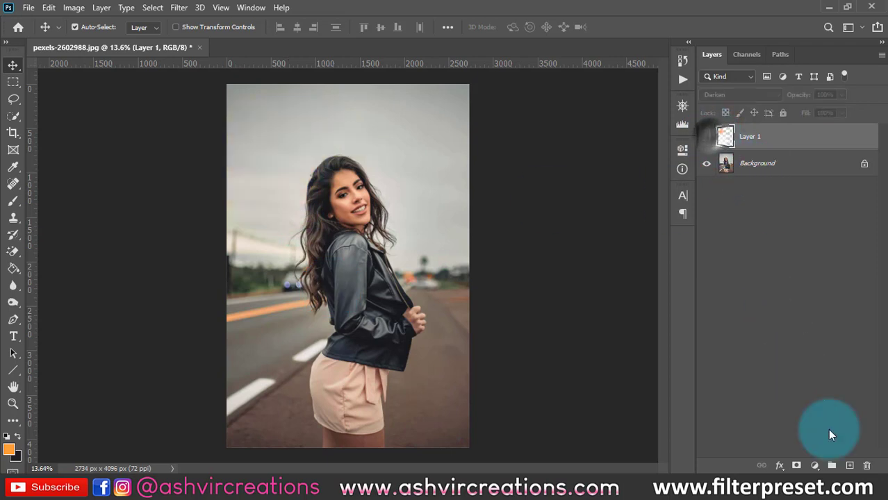
{"action": "left_click", "coordinate": [849, 465]}
{"action": "left_click", "coordinate": [14, 201]}
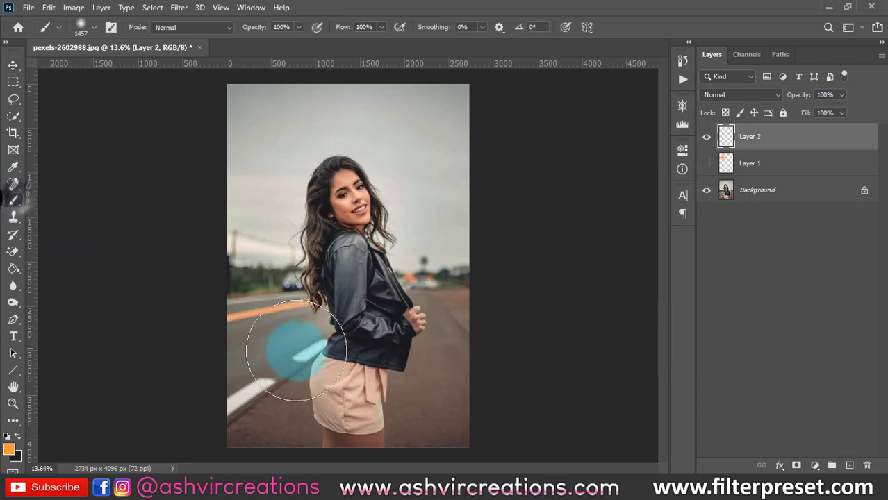
{"action": "left_click", "coordinate": [17, 434]}
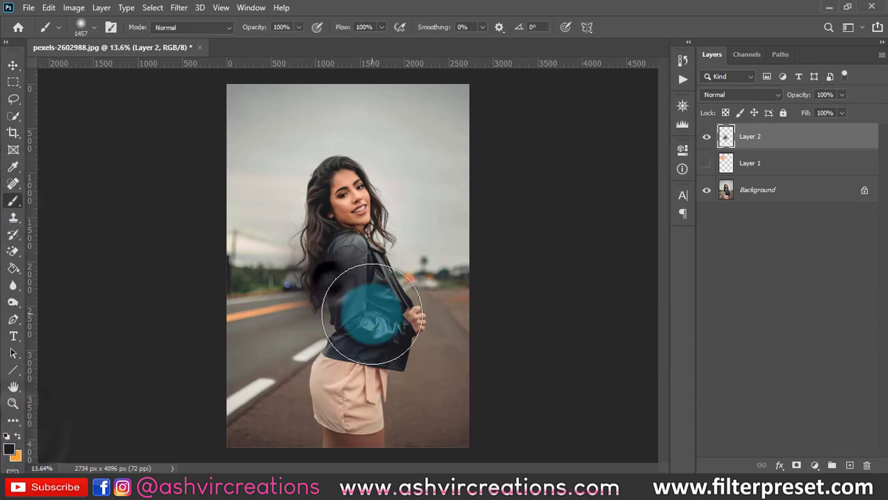
- Move the black dab to the lower-left part of the road and set Layer 2's blend mode to Darken
{"action": "left_click", "coordinate": [13, 66]}
{"action": "mouse_move", "coordinate": [326, 296]}
{"action": "left_mouse_down"}
{"action": "mouse_move", "coordinate": [291, 426]}
{"action": "mouse_move", "coordinate": [271, 425]}
{"action": "left_mouse_up"}
{"action": "left_click", "coordinate": [728, 95]}
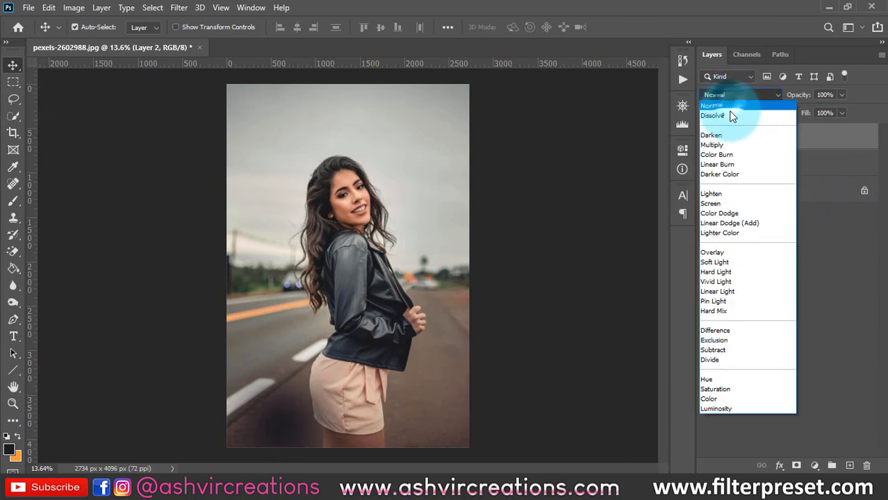
{"action": "left_click", "coordinate": [729, 137]}
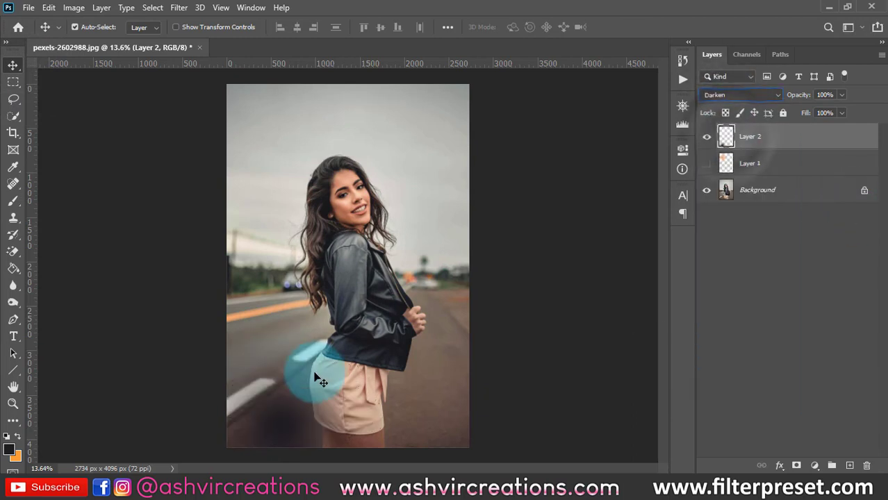
- Scale the black dab up to 179.81% and set Layer 2's blend mode to Multiply
{"action": "key", "text": "ctrl+t"}
{"action": "left_click_drag", "start_coordinate": [316, 379], "coordinate": [469, 425]}
{"action": "left_click", "coordinate": [736, 95]}
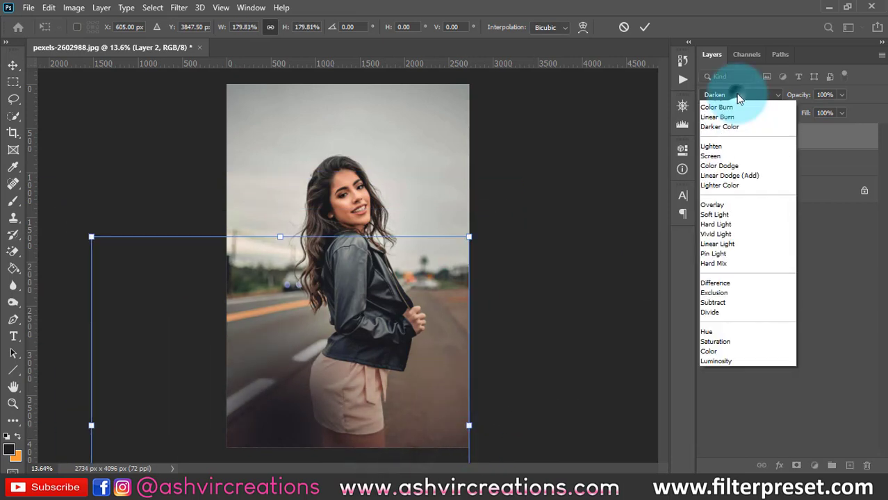
{"action": "left_click", "coordinate": [721, 142]}
- Move the black dab to the photo's lower-right edge and scale it up to 368.97%
{"action": "left_click_drag", "start_coordinate": [367, 393], "coordinate": [547, 393]}
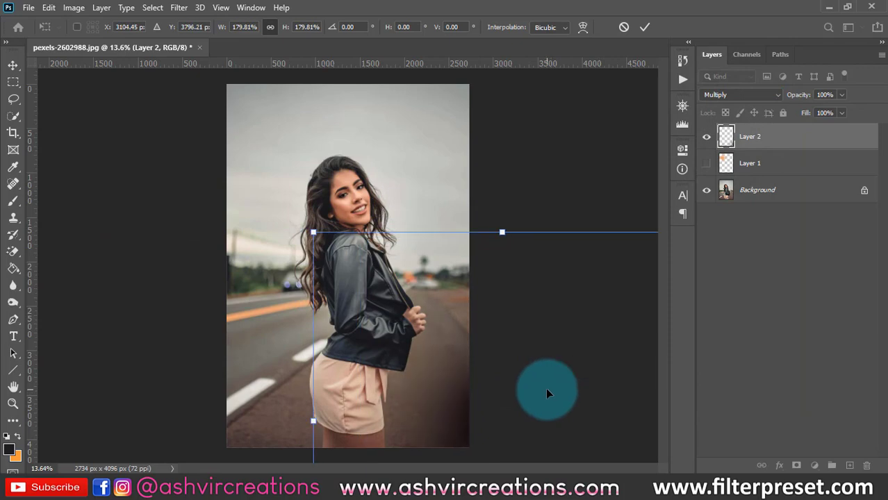
{"action": "scroll", "coordinate": [459, 375], "scroll_direction": "down", "scroll_amount": 1}
{"action": "mouse_move", "coordinate": [469, 387]}
{"action": "left_mouse_down"}
{"action": "mouse_move", "coordinate": [477, 285]}
{"action": "mouse_move", "coordinate": [451, 184]}
{"action": "mouse_move", "coordinate": [490, 461]}
{"action": "mouse_move", "coordinate": [479, 377]}
{"action": "left_mouse_up"}
{"action": "scroll", "coordinate": [478, 415], "scroll_direction": "up", "scroll_amount": 1}
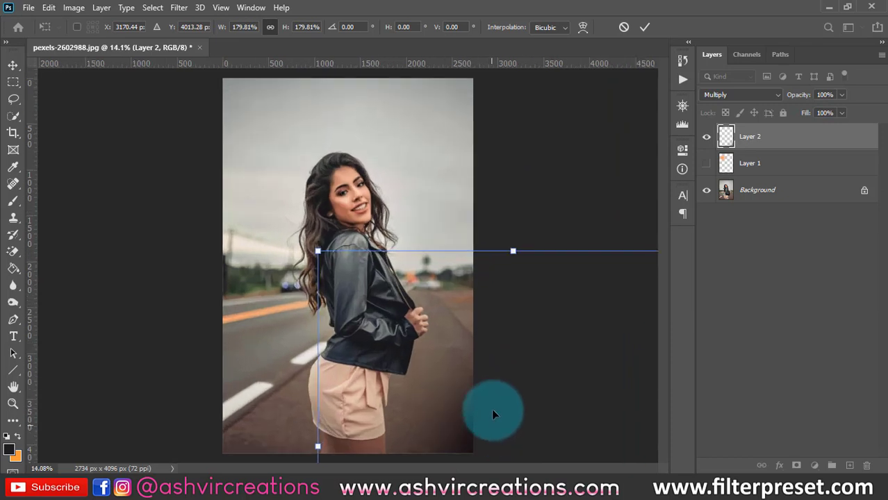
{"action": "left_click_drag", "start_coordinate": [493, 415], "coordinate": [482, 380]}
{"action": "scroll", "coordinate": [479, 378], "scroll_direction": "down", "scroll_amount": 1}
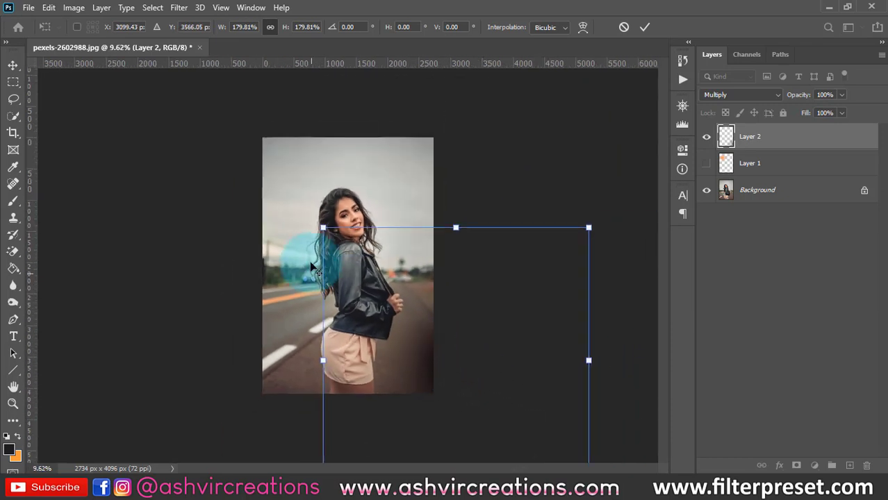
{"action": "left_click_drag", "start_coordinate": [323, 227], "coordinate": [125, 135]}
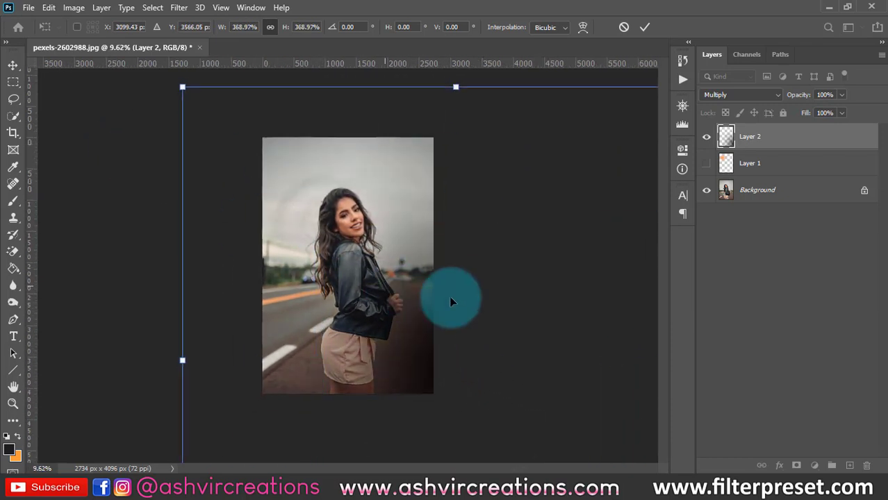
- Move the enlarged black dab down so it shades only the photo's bottom edge, and apply the transformation
{"action": "left_click_drag", "start_coordinate": [452, 301], "coordinate": [428, 415]}
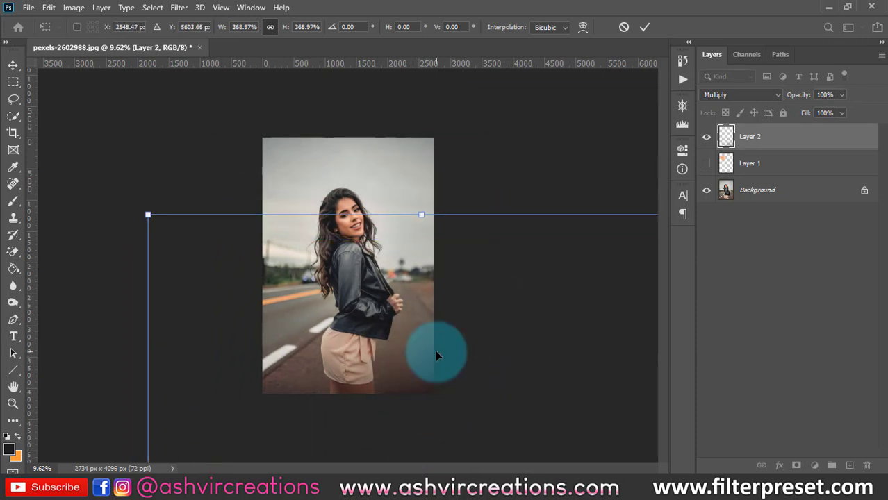
{"action": "scroll", "coordinate": [435, 350], "scroll_direction": "up", "scroll_amount": 1}
{"action": "left_click_drag", "start_coordinate": [458, 373], "coordinate": [395, 266]}
{"action": "scroll", "coordinate": [417, 305], "scroll_direction": "down", "scroll_amount": 2}
{"action": "key", "text": "Return"}
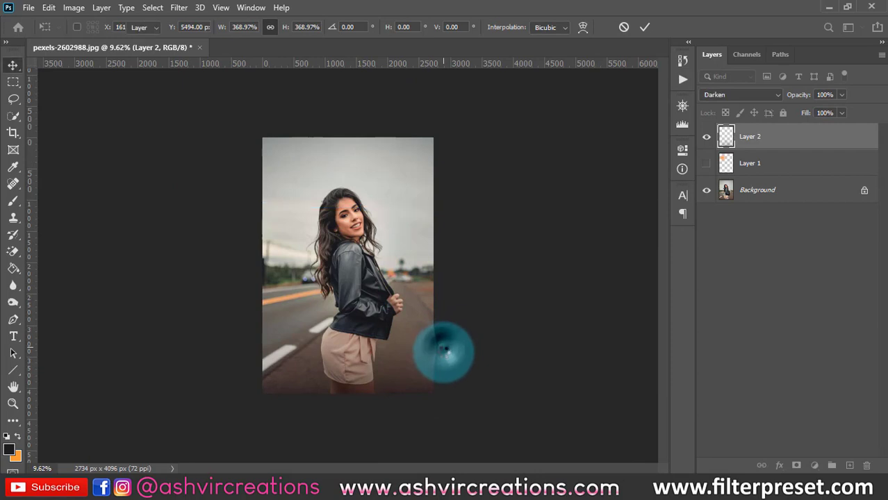
- Compare the photo with and without the Multiply shading on Layer 2
{"action": "scroll", "coordinate": [442, 358], "scroll_direction": "up", "scroll_amount": 1}
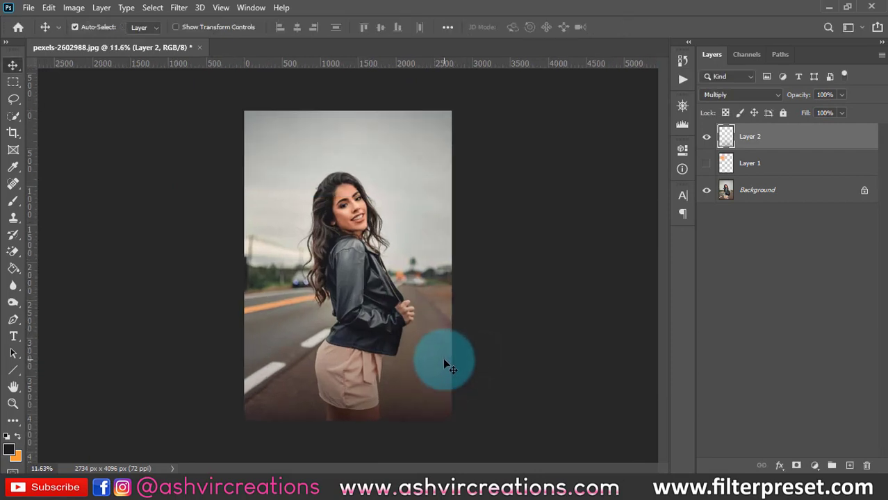
{"action": "left_click", "coordinate": [705, 137]}
{"action": "left_click", "coordinate": [705, 137]}
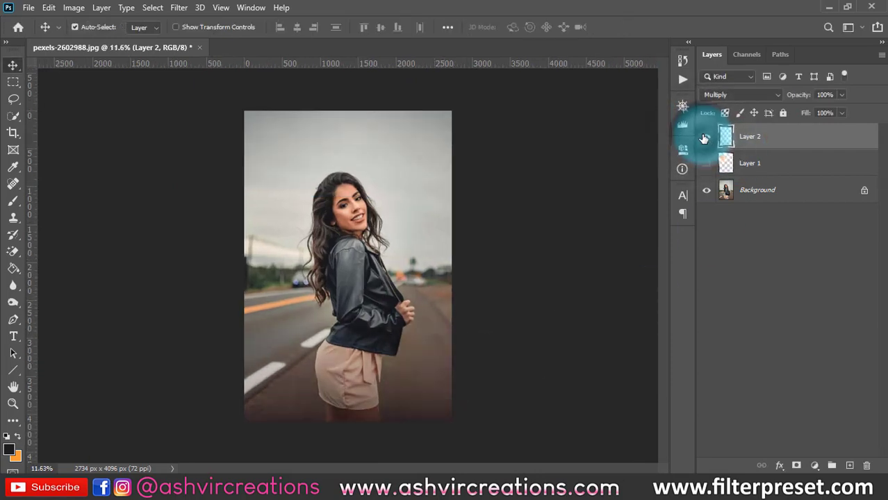
{"action": "left_click", "coordinate": [705, 137]}
{"action": "scroll", "coordinate": [393, 382], "scroll_direction": "up", "scroll_amount": 4}
{"action": "scroll", "coordinate": [486, 345], "scroll_direction": "down", "scroll_amount": 3}
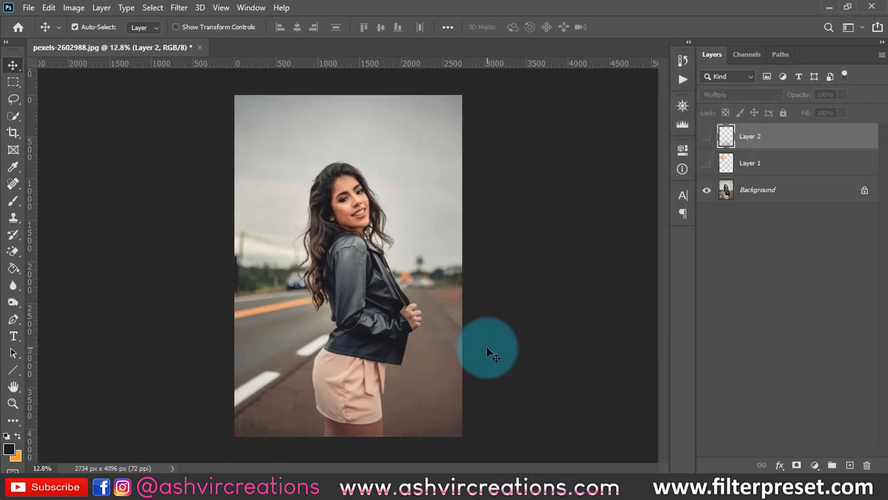
{"action": "left_click", "coordinate": [707, 138]}
{"action": "left_click", "coordinate": [706, 138]}
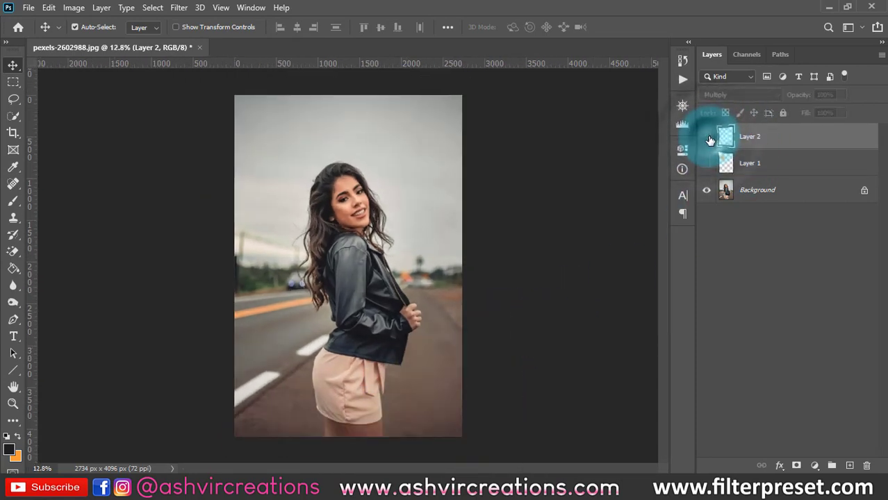
{"action": "left_click", "coordinate": [707, 138]}
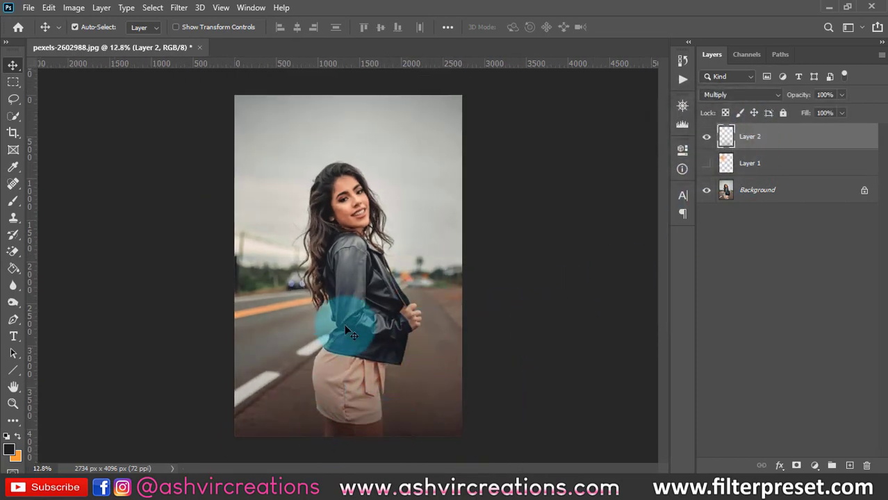
- Hide Layer 2, then show and select Layer 1
{"action": "left_click", "coordinate": [706, 137]}
{"action": "left_click", "coordinate": [706, 164]}
{"action": "left_click", "coordinate": [743, 163]}
- Set Layer 1's blend mode to Color Burn and move the orange dab onto the woman's black jacket
{"action": "left_click", "coordinate": [721, 95]}
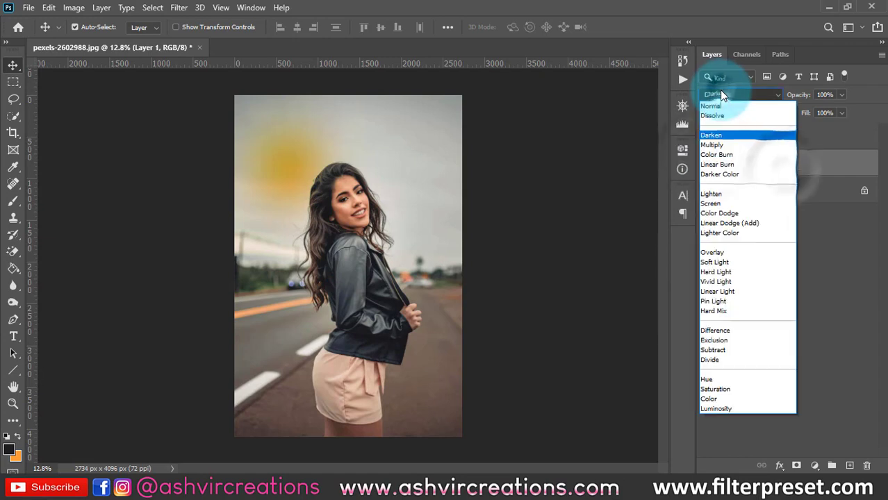
{"action": "left_click", "coordinate": [723, 156]}
{"action": "mouse_move", "coordinate": [288, 168]}
{"action": "left_mouse_down"}
{"action": "mouse_move", "coordinate": [369, 360]}
{"action": "mouse_move", "coordinate": [319, 385]}
{"action": "mouse_move", "coordinate": [276, 363]}
{"action": "mouse_move", "coordinate": [349, 287]}
{"action": "mouse_move", "coordinate": [370, 302]}
{"action": "left_mouse_up"}
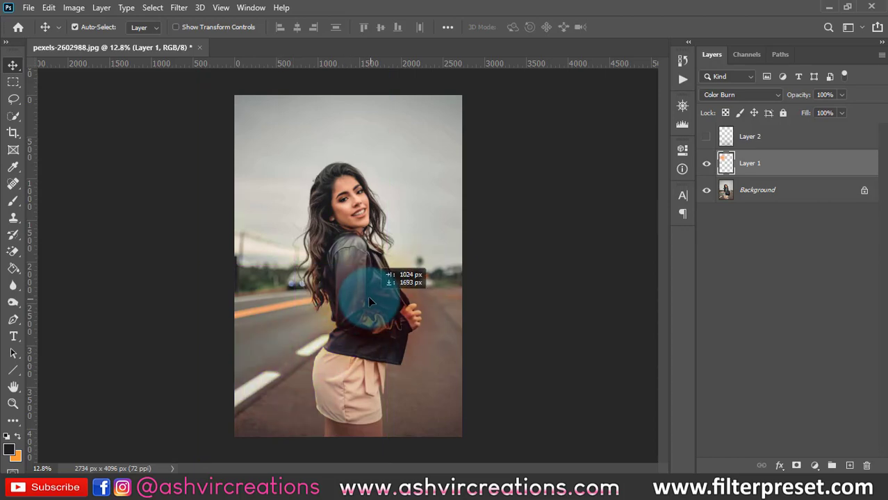
- Shift Layer 1's hue with Hue/Saturation so the Color Burn dab tints the jacket purple
{"action": "scroll", "coordinate": [366, 282], "scroll_direction": "up", "scroll_amount": 2}
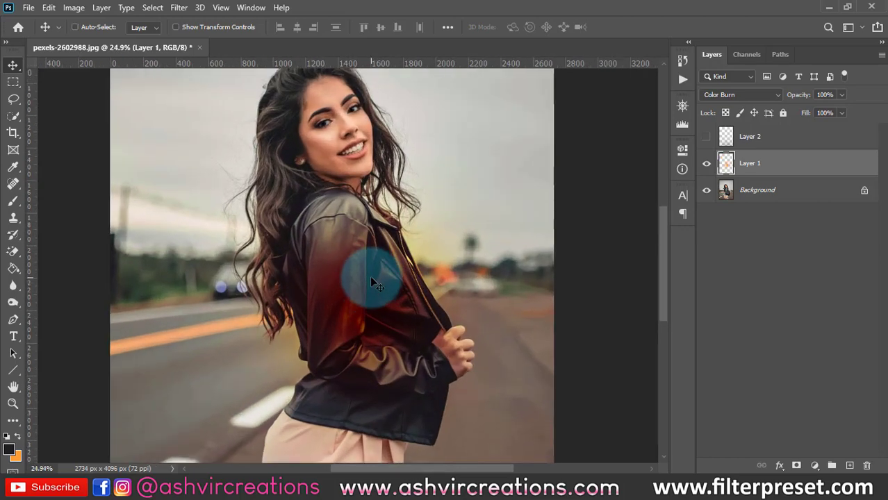
{"action": "key", "text": "ctrl+u"}
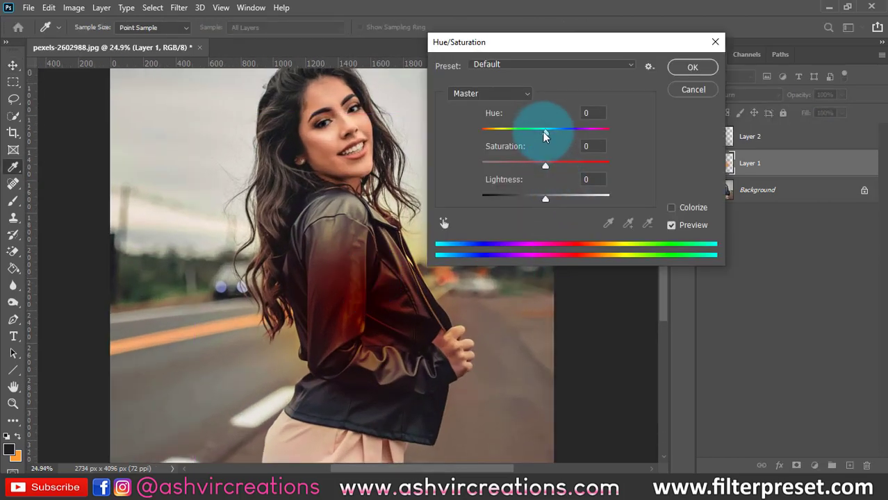
{"action": "left_click_drag", "start_coordinate": [545, 130], "coordinate": [502, 132]}
{"action": "left_click", "coordinate": [692, 67]}
{"action": "key", "text": "v"}
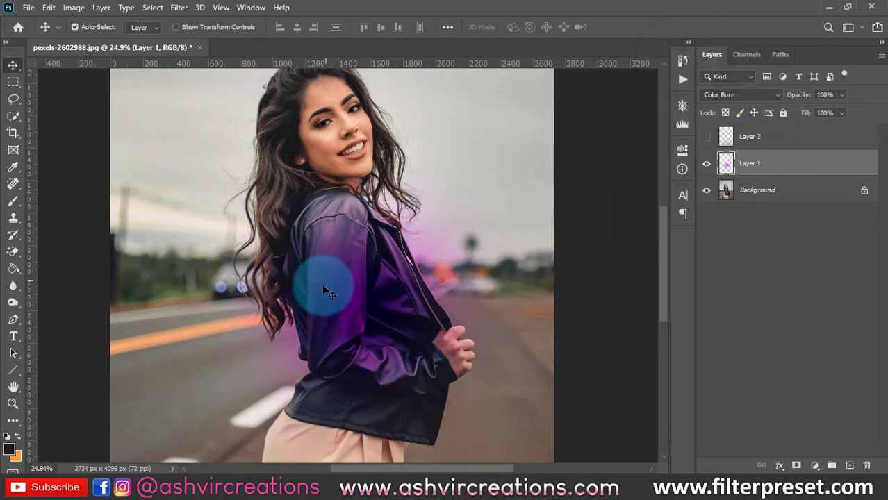
- Reposition the purple dab on the jacket, scale it proportionally to about 123%, and apply the transformation
{"action": "left_click_drag", "start_coordinate": [317, 288], "coordinate": [373, 290]}
{"action": "left_click_drag", "start_coordinate": [373, 241], "coordinate": [347, 255]}
{"action": "key", "text": "ctrl+t"}
{"action": "scroll", "coordinate": [389, 325], "scroll_direction": "down", "scroll_amount": 2}
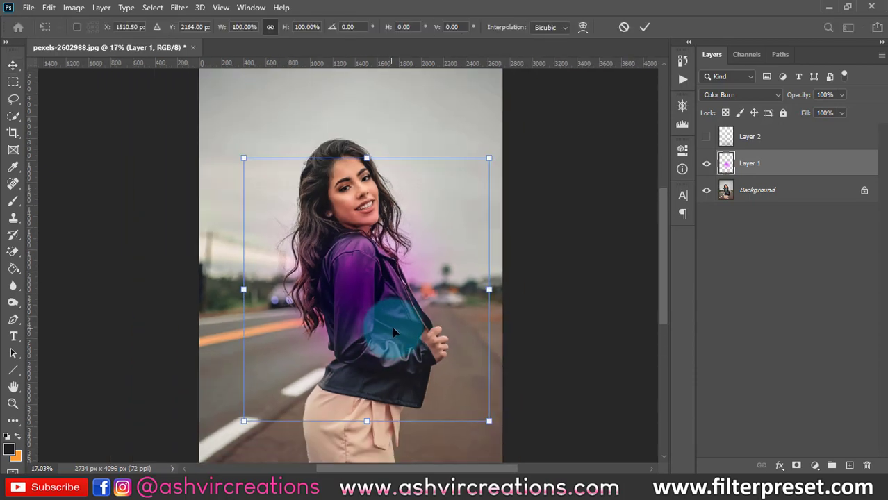
{"action": "left_click_drag", "start_coordinate": [368, 420], "coordinate": [367, 449]}
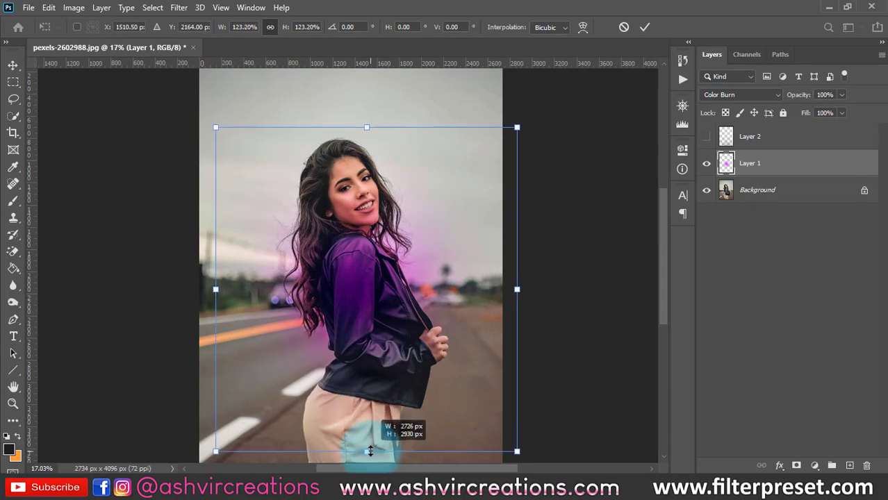
{"action": "left_click_drag", "start_coordinate": [396, 321], "coordinate": [401, 341]}
{"action": "key", "text": "Return"}
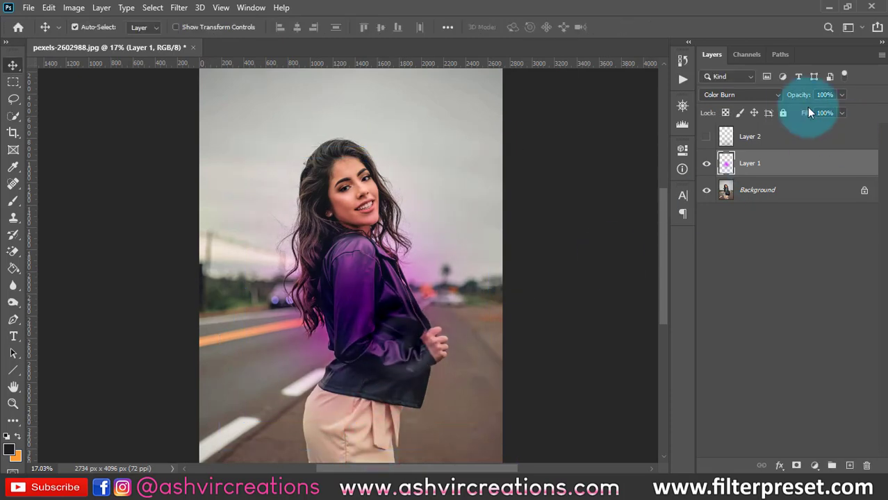
- Lower Layer 1's fill to 40% to soften the purple tint
{"action": "scroll", "coordinate": [422, 194], "scroll_direction": "up", "scroll_amount": 1}
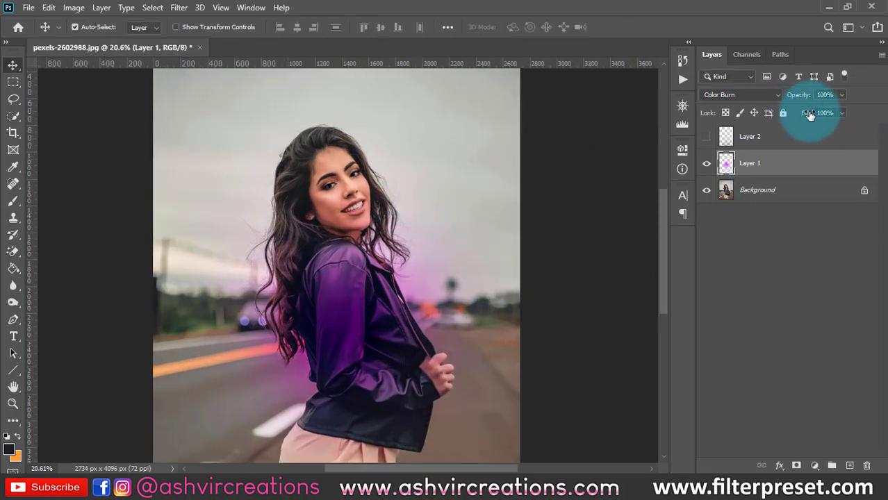
{"action": "left_click_drag", "start_coordinate": [803, 114], "coordinate": [770, 114]}
{"action": "left_click_drag", "start_coordinate": [375, 314], "coordinate": [428, 300]}
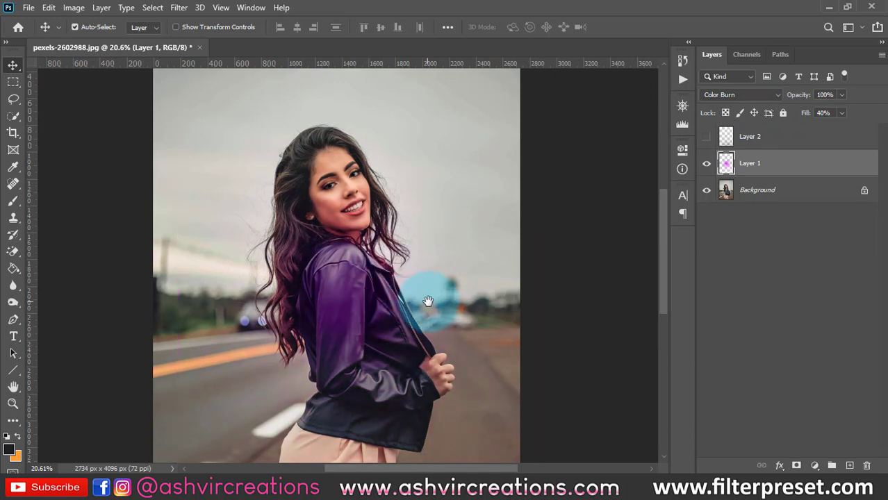
- Try the purple dab over the woman's face and hair, and return it to the jacket
{"action": "scroll", "coordinate": [428, 301], "scroll_direction": "up", "scroll_amount": 3}
{"action": "scroll", "coordinate": [426, 205], "scroll_direction": "down", "scroll_amount": 1}
{"action": "left_click_drag", "start_coordinate": [425, 205], "coordinate": [312, 131]}
{"action": "scroll", "coordinate": [339, 196], "scroll_direction": "down", "scroll_amount": 1}
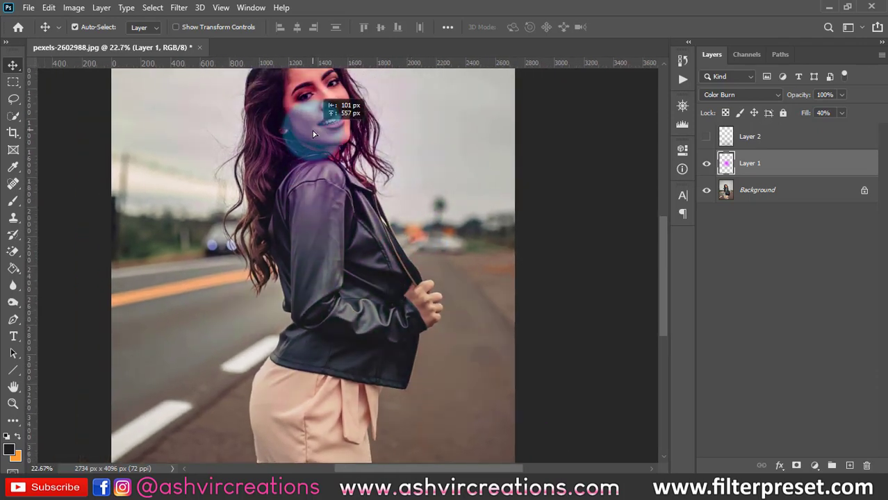
{"action": "left_click_drag", "start_coordinate": [381, 167], "coordinate": [306, 174]}
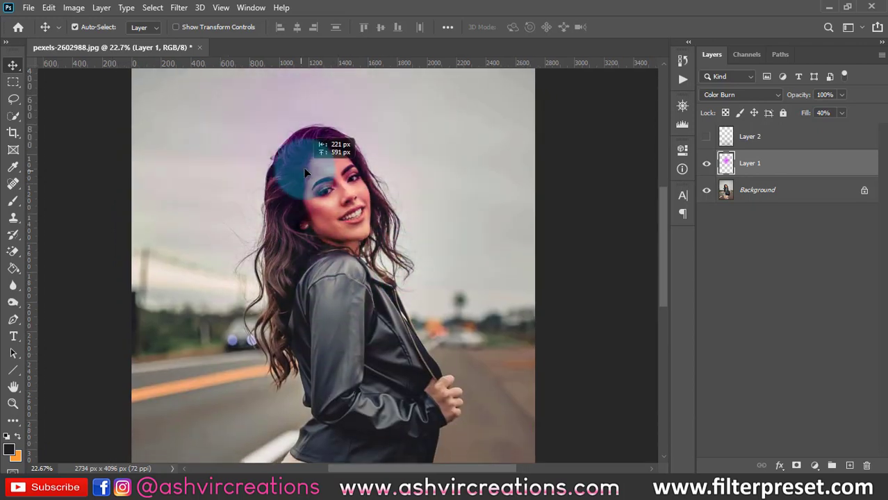
{"action": "left_click_drag", "start_coordinate": [297, 215], "coordinate": [355, 296]}
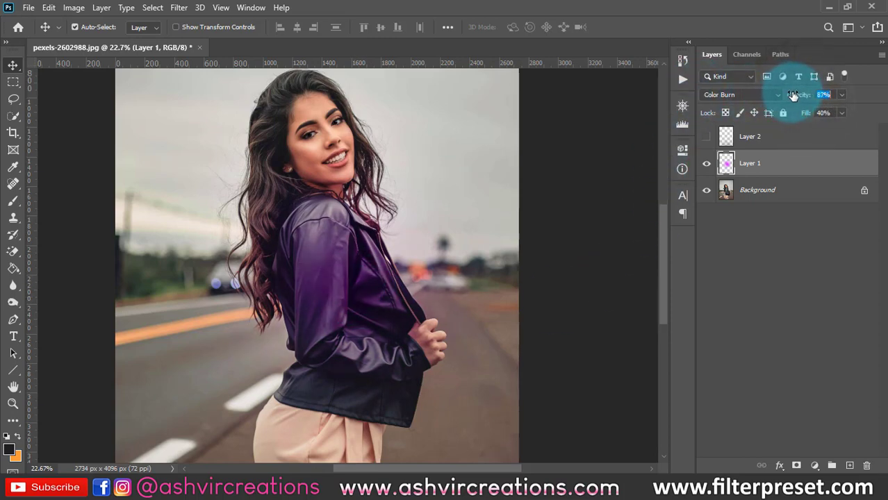
- Set Layer 1's opacity to 87% and fill to 35%, and compare the jacket with and without the tint
{"action": "left_click_drag", "start_coordinate": [797, 113], "coordinate": [799, 113]}
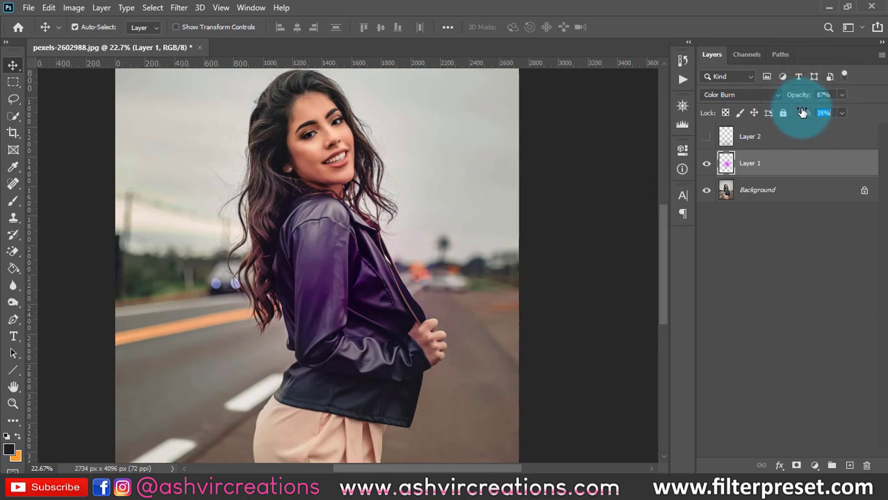
{"action": "left_click", "coordinate": [707, 163]}
{"action": "left_click", "coordinate": [707, 163]}
{"action": "left_click_drag", "start_coordinate": [359, 271], "coordinate": [360, 291]}
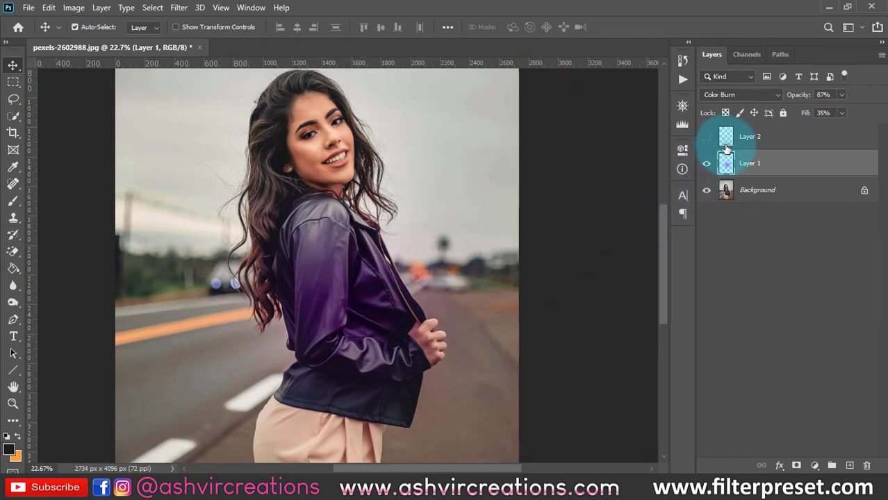
- Set Layer 1's blend mode to Linear Burn and try the dab over the face before returning it to the jacket
{"action": "left_click", "coordinate": [723, 100]}
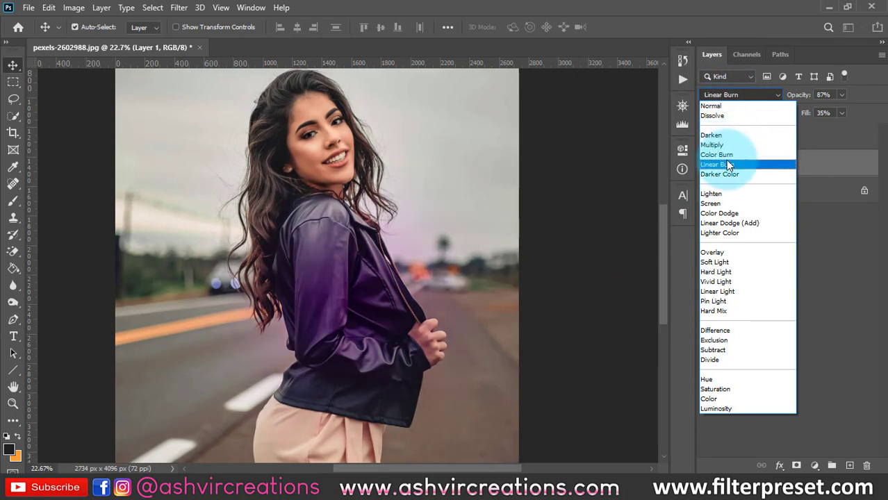
{"action": "left_click", "coordinate": [728, 165]}
{"action": "mouse_move", "coordinate": [801, 113]}
{"action": "left_mouse_down"}
{"action": "mouse_move", "coordinate": [874, 122]}
{"action": "mouse_move", "coordinate": [842, 123]}
{"action": "left_mouse_up"}
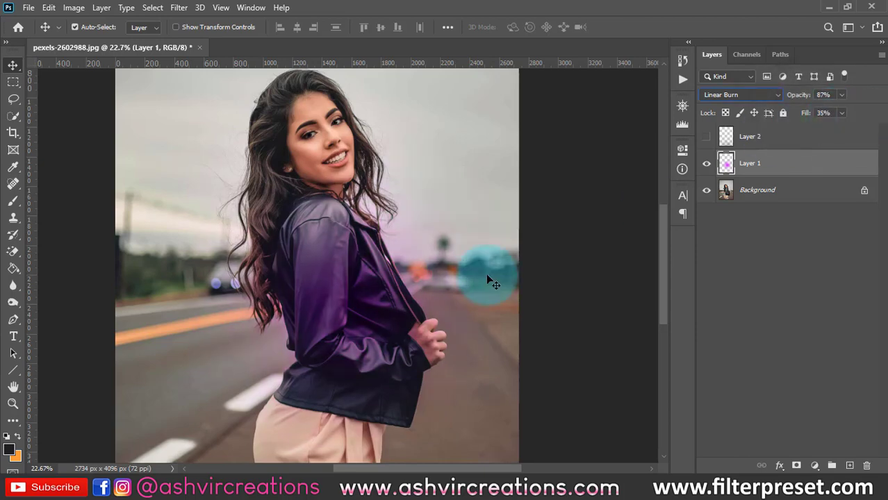
{"action": "left_click_drag", "start_coordinate": [341, 281], "coordinate": [333, 165]}
{"action": "mouse_move", "coordinate": [432, 209]}
{"action": "left_mouse_down"}
{"action": "mouse_move", "coordinate": [525, 207]}
{"action": "mouse_move", "coordinate": [353, 307]}
{"action": "mouse_move", "coordinate": [354, 265]}
{"action": "mouse_move", "coordinate": [276, 229]}
{"action": "mouse_move", "coordinate": [326, 306]}
{"action": "mouse_move", "coordinate": [285, 196]}
{"action": "mouse_move", "coordinate": [351, 338]}
{"action": "left_mouse_up"}
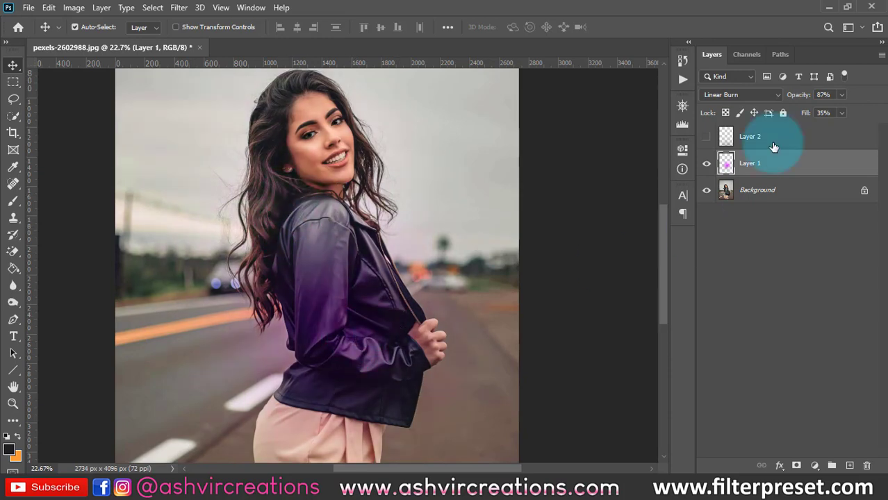
- Set Layer 1's blend mode to Darker Color, its opacity to 96% and its fill to 100%
{"action": "left_click", "coordinate": [753, 93]}
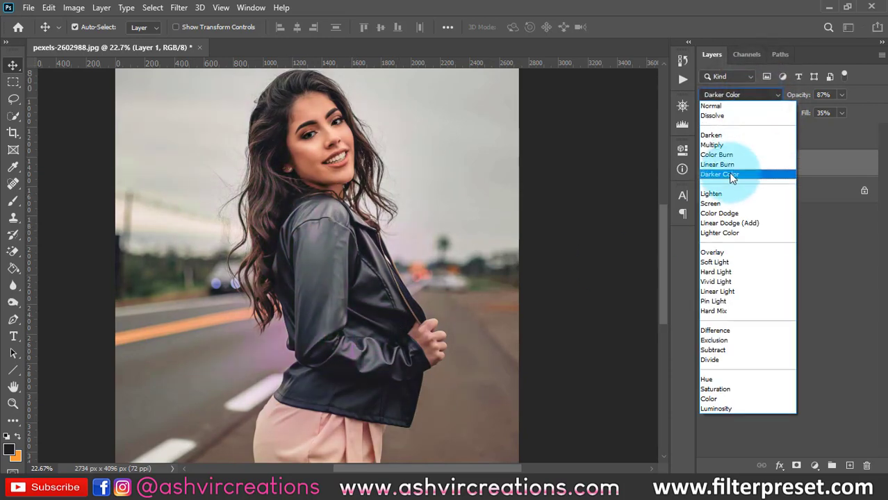
{"action": "left_click", "coordinate": [731, 174]}
{"action": "left_click_drag", "start_coordinate": [806, 95], "coordinate": [854, 97]}
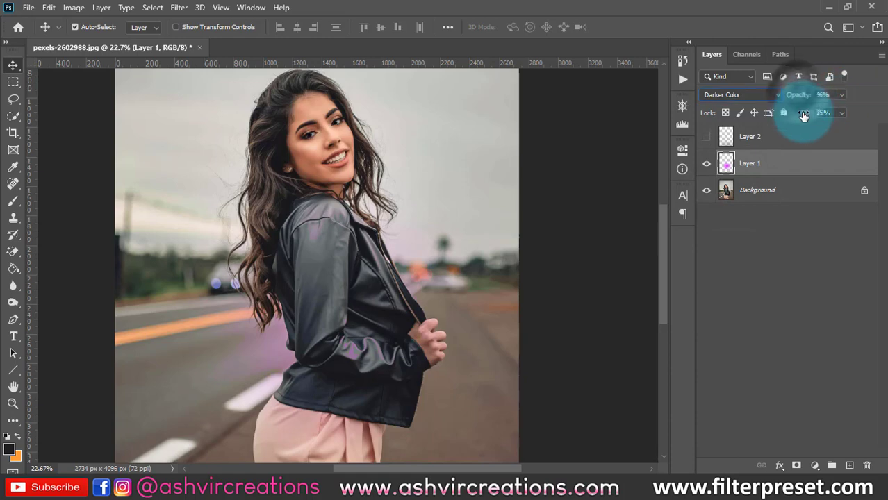
- Move the purple dab off the jacket and position it over the woman's skirt
{"action": "left_click_drag", "start_coordinate": [351, 347], "coordinate": [268, 343]}
{"action": "scroll", "coordinate": [268, 343], "scroll_direction": "down", "scroll_amount": 4}
{"action": "left_click_drag", "start_coordinate": [297, 370], "coordinate": [351, 365]}
{"action": "scroll", "coordinate": [350, 365], "scroll_direction": "up", "scroll_amount": 4}
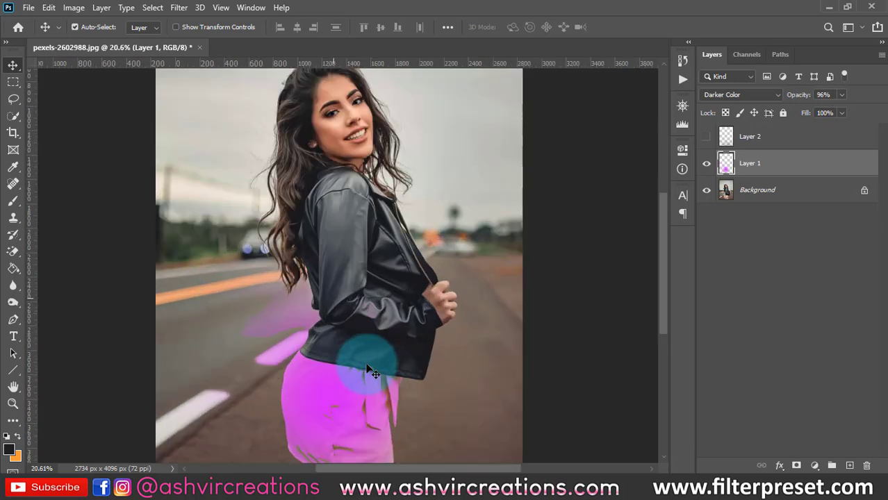
{"action": "mouse_move", "coordinate": [363, 401]}
{"action": "left_mouse_down"}
{"action": "mouse_move", "coordinate": [346, 194]}
{"action": "mouse_move", "coordinate": [354, 101]}
{"action": "mouse_move", "coordinate": [564, 228]}
{"action": "mouse_move", "coordinate": [335, 90]}
{"action": "mouse_move", "coordinate": [163, 229]}
{"action": "mouse_move", "coordinate": [470, 135]}
{"action": "mouse_move", "coordinate": [449, 250]}
{"action": "mouse_move", "coordinate": [449, 222]}
{"action": "mouse_move", "coordinate": [412, 234]}
{"action": "mouse_move", "coordinate": [380, 263]}
{"action": "mouse_move", "coordinate": [360, 356]}
{"action": "left_mouse_up"}
{"action": "scroll", "coordinate": [430, 229], "scroll_direction": "down", "scroll_amount": 3}
- Set Layer 1's blend mode to Lighten and move the dab onto the sky at the photo's upper left
{"action": "left_click", "coordinate": [740, 94]}
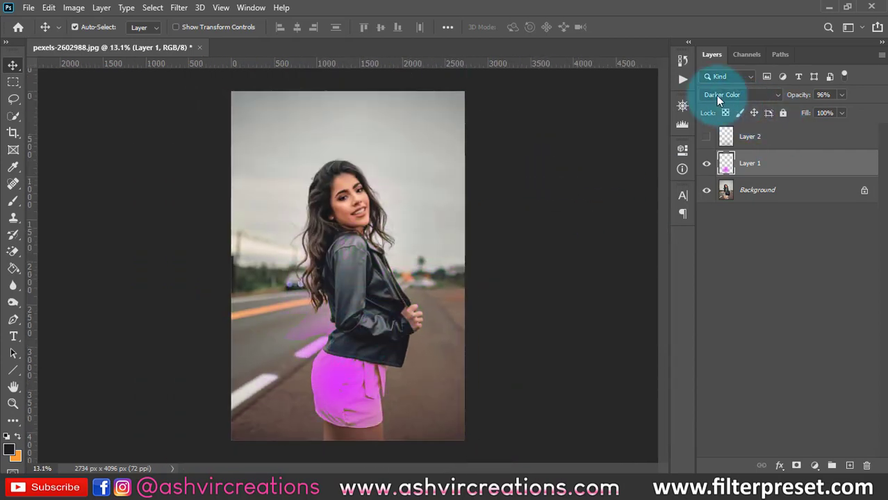
{"action": "left_click", "coordinate": [716, 195]}
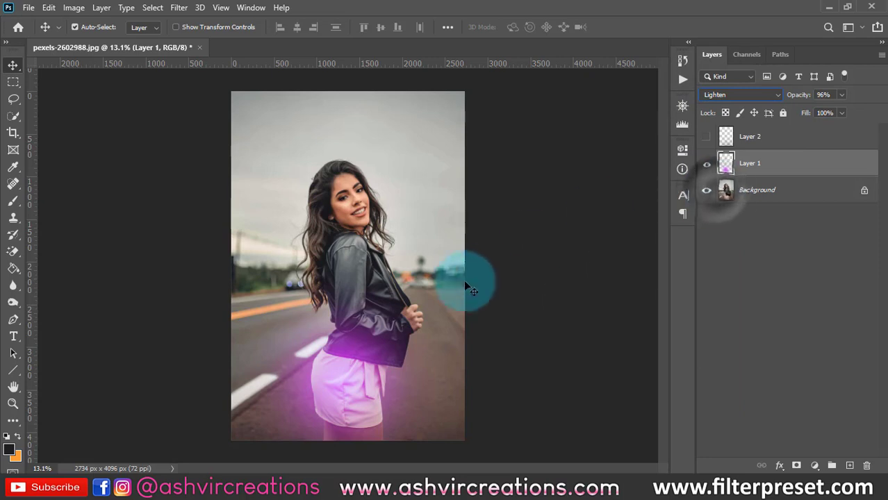
{"action": "left_click_drag", "start_coordinate": [347, 406], "coordinate": [253, 197]}
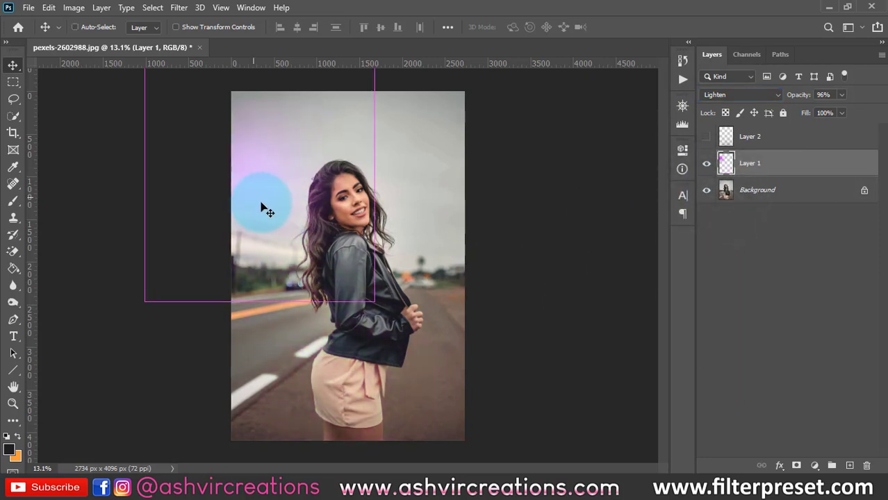
- Recolour the dab yellow with a hue shift of +125 and raised saturation, and move it onto the woman's shoulder
{"action": "key", "text": "ctrl+u"}
{"action": "left_click_drag", "start_coordinate": [549, 132], "coordinate": [596, 139]}
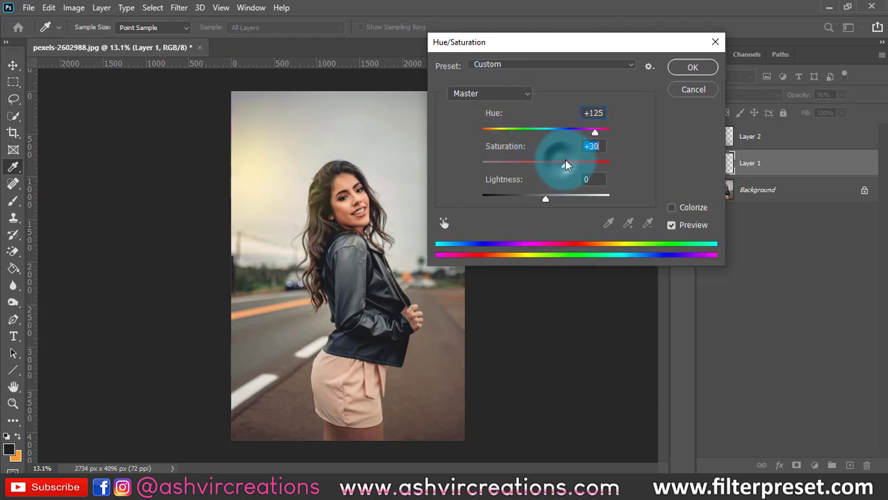
{"action": "left_click", "coordinate": [692, 67]}
{"action": "key", "text": "v"}
{"action": "left_click_drag", "start_coordinate": [278, 191], "coordinate": [339, 239]}
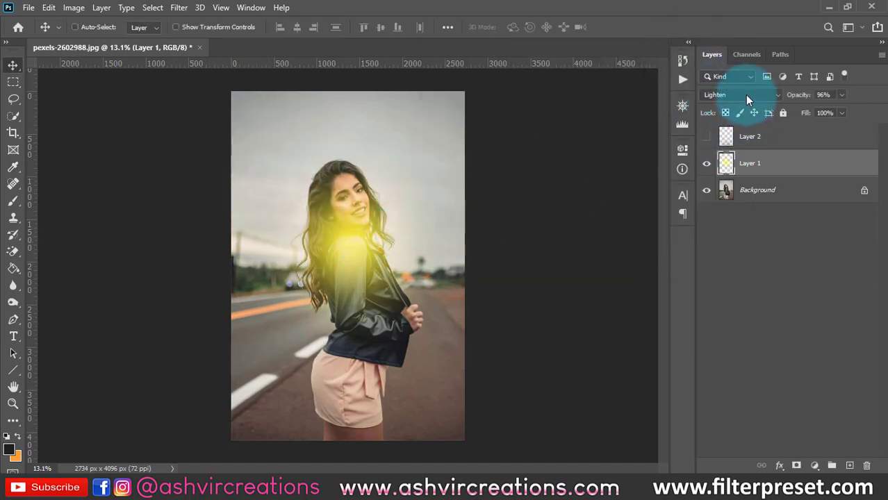
- Turn the yellow dab orange by applying a Hue/Saturation hue shift of -18
{"action": "key", "text": "ctrl+u"}
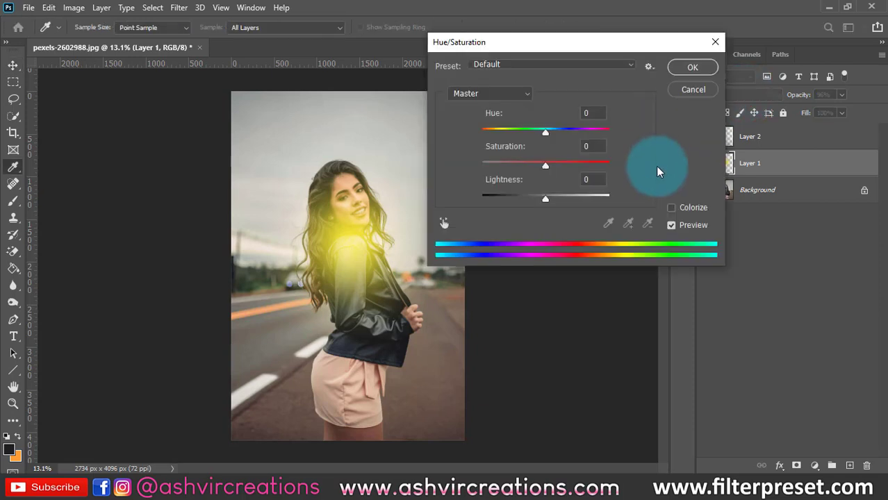
{"action": "left_click_drag", "start_coordinate": [543, 134], "coordinate": [537, 134]}
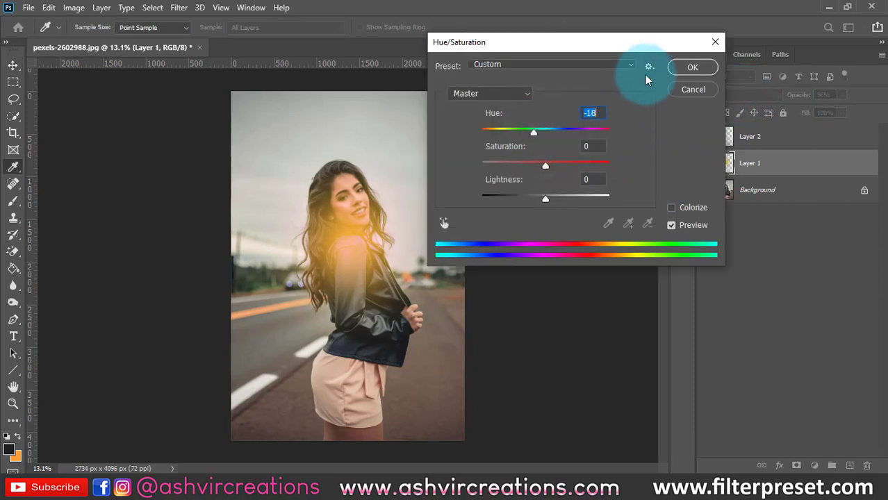
{"action": "left_click", "coordinate": [688, 68]}
- Enlarge the orange dab and place it over the photo's left side, and compare the photo with and without it
{"action": "left_click_drag", "start_coordinate": [360, 247], "coordinate": [323, 166]}
{"action": "key", "text": "ctrl+t"}
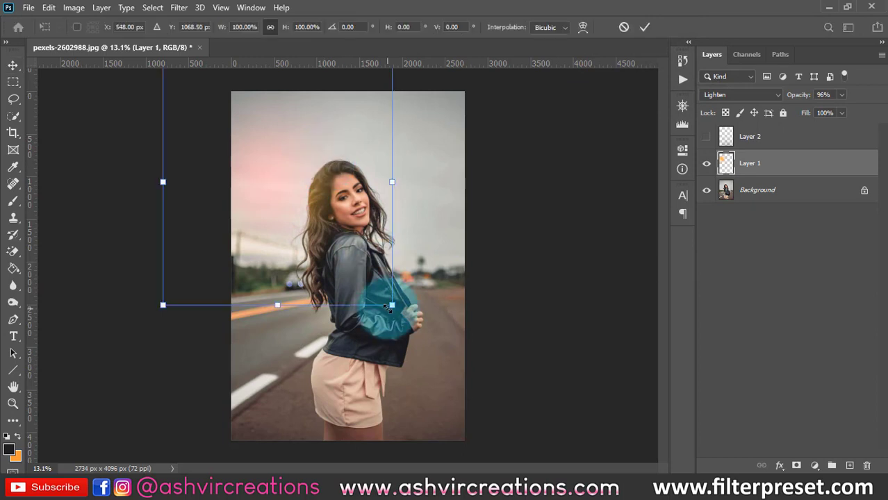
{"action": "left_click_drag", "start_coordinate": [390, 305], "coordinate": [552, 357]}
{"action": "left_click_drag", "start_coordinate": [405, 228], "coordinate": [326, 212]}
{"action": "key", "text": "Return"}
{"action": "key", "text": "ctrl+0"}
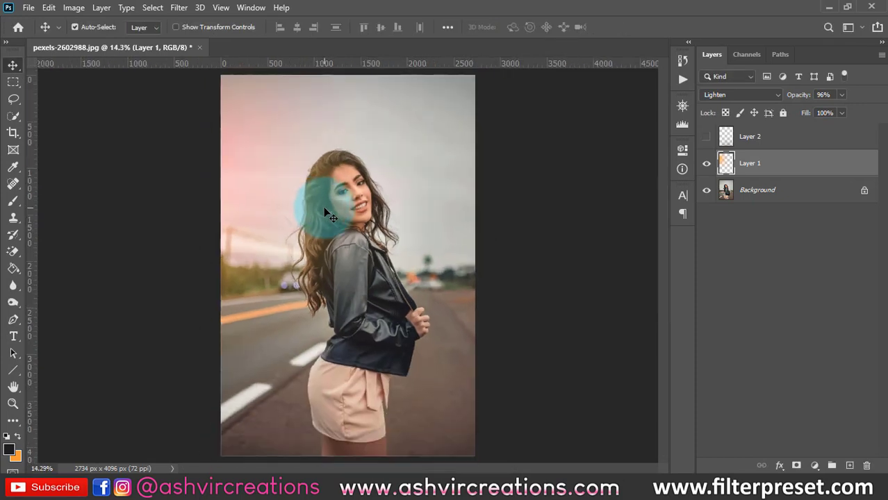
{"action": "left_click", "coordinate": [707, 163]}
{"action": "left_click", "coordinate": [707, 164]}
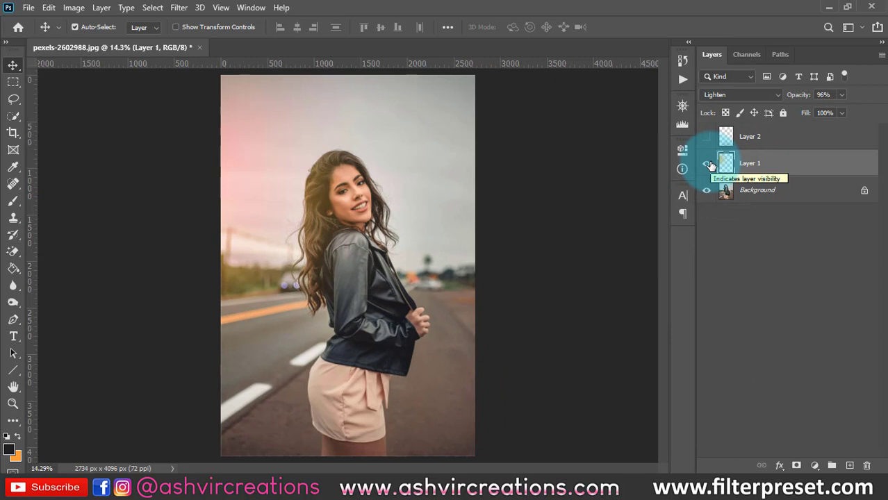
- Set Layer 1's blend mode to Screen and shift the orange glow slightly down along the photo's left side
{"action": "left_click", "coordinate": [716, 103]}
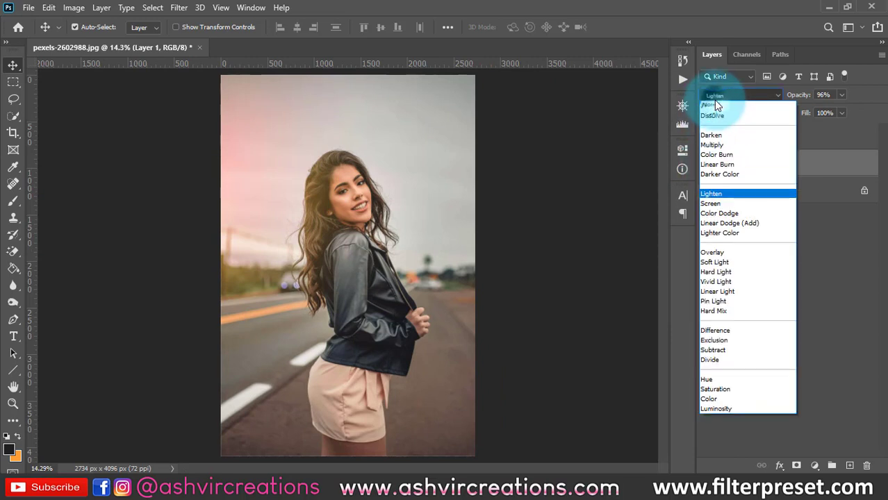
{"action": "left_click", "coordinate": [715, 201]}
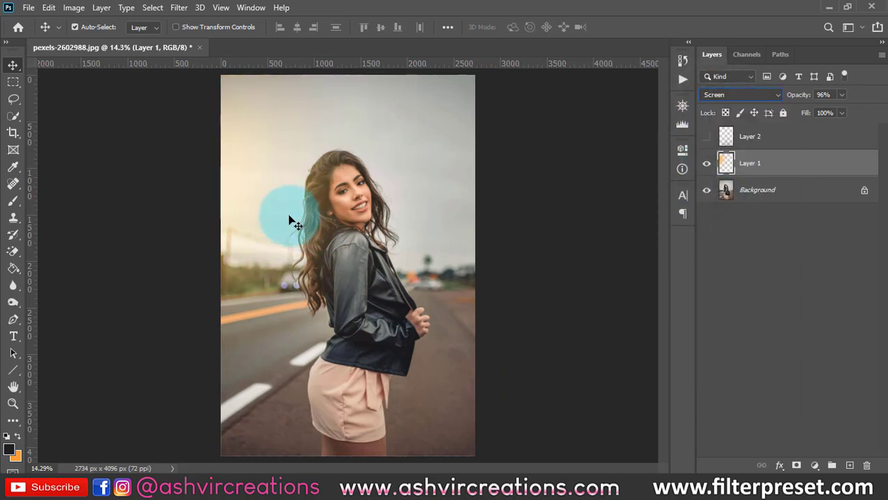
{"action": "mouse_move", "coordinate": [283, 217]}
{"action": "left_mouse_down"}
{"action": "mouse_move", "coordinate": [361, 221]}
{"action": "mouse_move", "coordinate": [220, 207]}
{"action": "mouse_move", "coordinate": [296, 226]}
{"action": "left_mouse_up"}
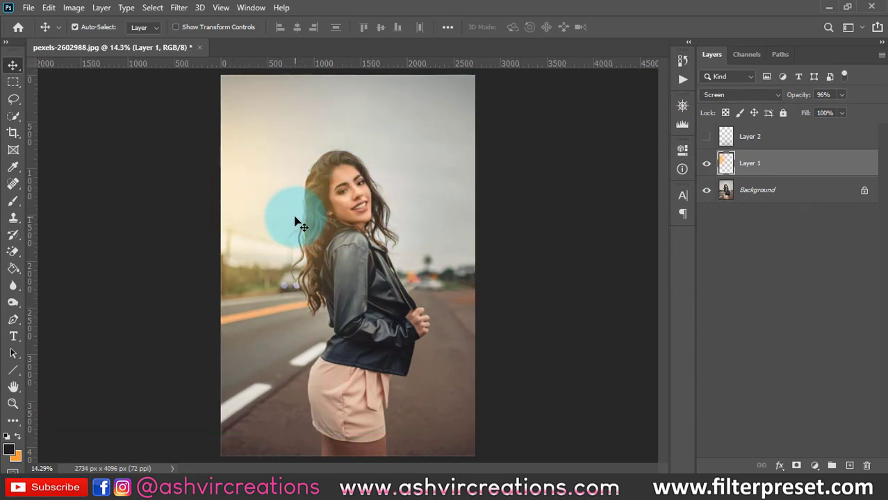
{"action": "scroll", "coordinate": [295, 221], "scroll_direction": "down", "scroll_amount": 1}
{"action": "left_click_drag", "start_coordinate": [295, 222], "coordinate": [292, 244]}
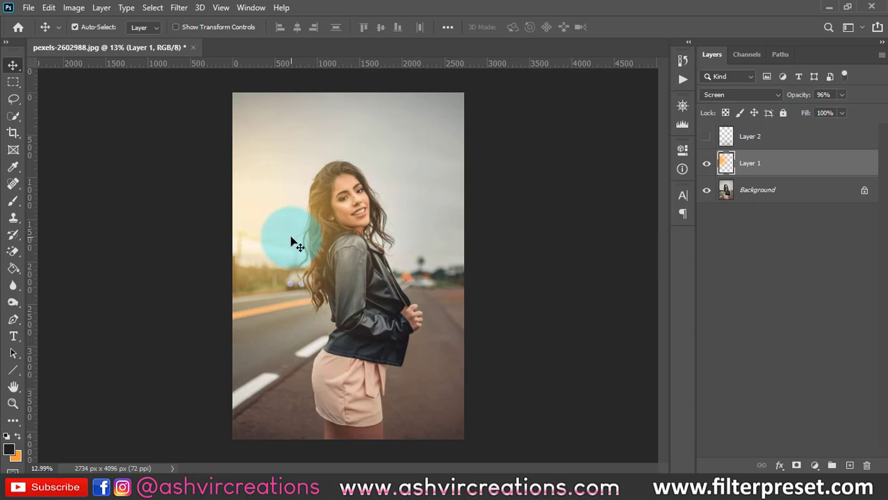
- Compare the whole photo with and without Layer 1's Screen glow
{"action": "key", "text": "ctrl+0"}
{"action": "left_click", "coordinate": [707, 163]}
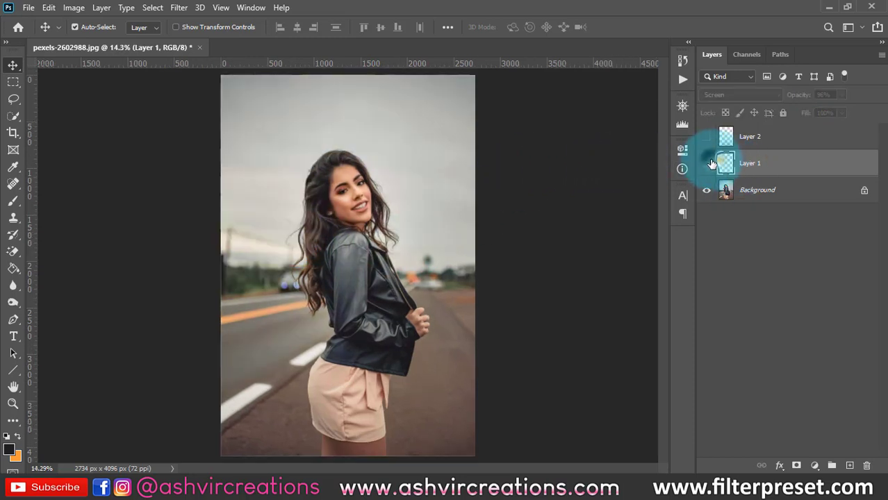
{"action": "left_click", "coordinate": [708, 164]}
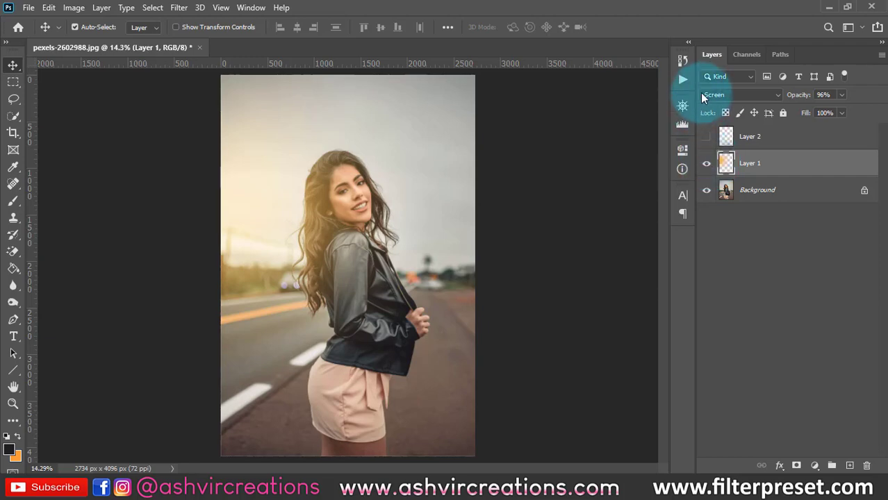
- Set Layer 1's blend mode to Color Dodge and move the orange glow down over the woman's jacket and waist
{"action": "left_click", "coordinate": [722, 95]}
{"action": "left_click", "coordinate": [717, 212]}
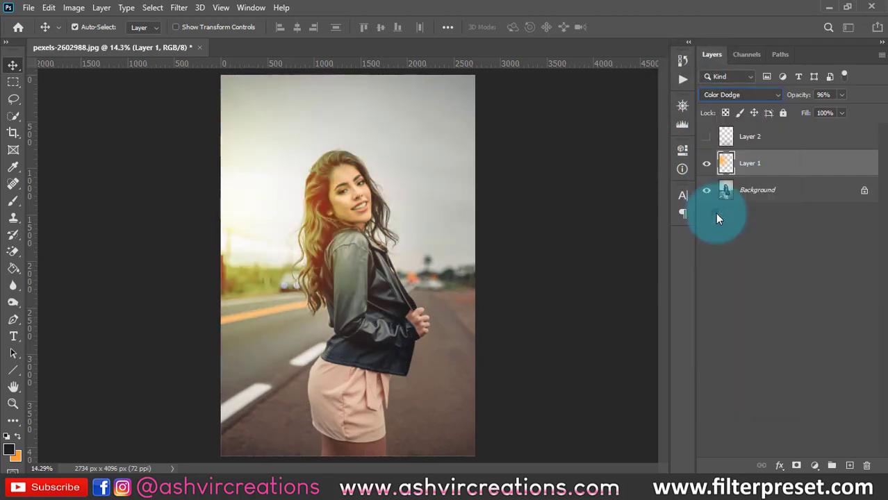
{"action": "mouse_move", "coordinate": [340, 248]}
{"action": "left_mouse_down"}
{"action": "mouse_move", "coordinate": [363, 306]}
{"action": "mouse_move", "coordinate": [452, 318]}
{"action": "left_mouse_up"}
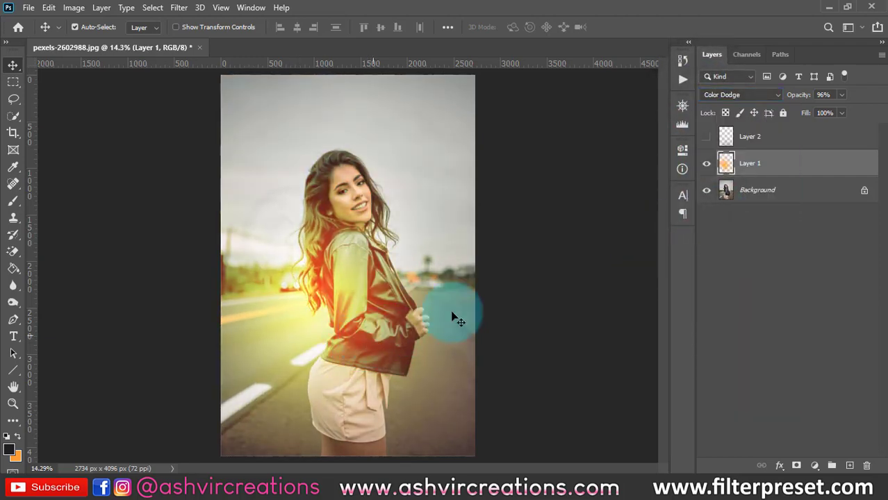
{"action": "mouse_move", "coordinate": [373, 286]}
{"action": "left_mouse_down"}
{"action": "mouse_move", "coordinate": [366, 316]}
{"action": "mouse_move", "coordinate": [380, 303]}
{"action": "left_mouse_up"}
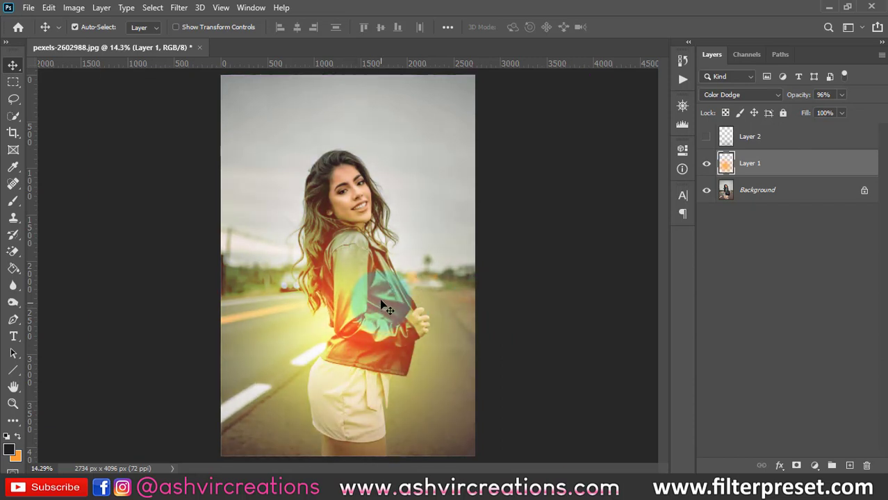
- Reduce Layer 1's fill to 49%, nudge the glow slightly, and compare the photo with and without it
{"action": "left_click_drag", "start_coordinate": [805, 114], "coordinate": [767, 112]}
{"action": "mouse_move", "coordinate": [389, 306]}
{"action": "left_mouse_down"}
{"action": "mouse_move", "coordinate": [316, 379]}
{"action": "mouse_move", "coordinate": [352, 314]}
{"action": "mouse_move", "coordinate": [351, 222]}
{"action": "mouse_move", "coordinate": [366, 314]}
{"action": "left_mouse_up"}
{"action": "scroll", "coordinate": [405, 333], "scroll_direction": "up", "scroll_amount": 1}
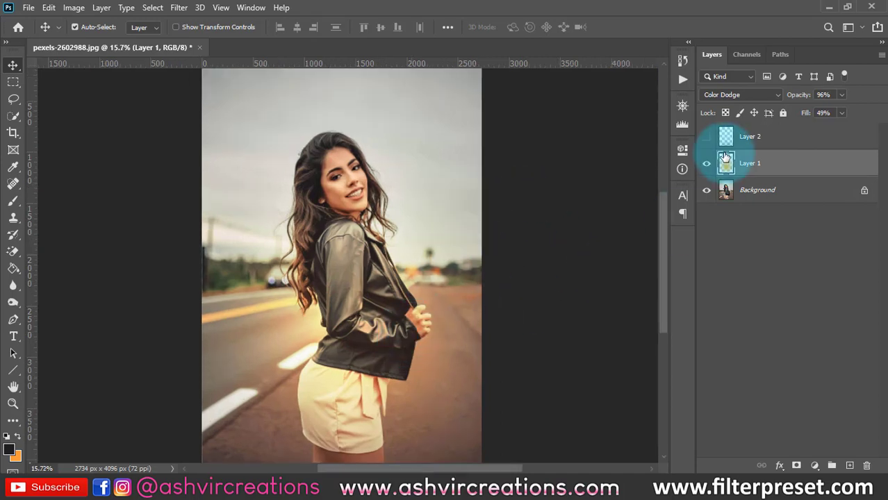
{"action": "left_click", "coordinate": [708, 163]}
{"action": "left_click", "coordinate": [708, 163]}
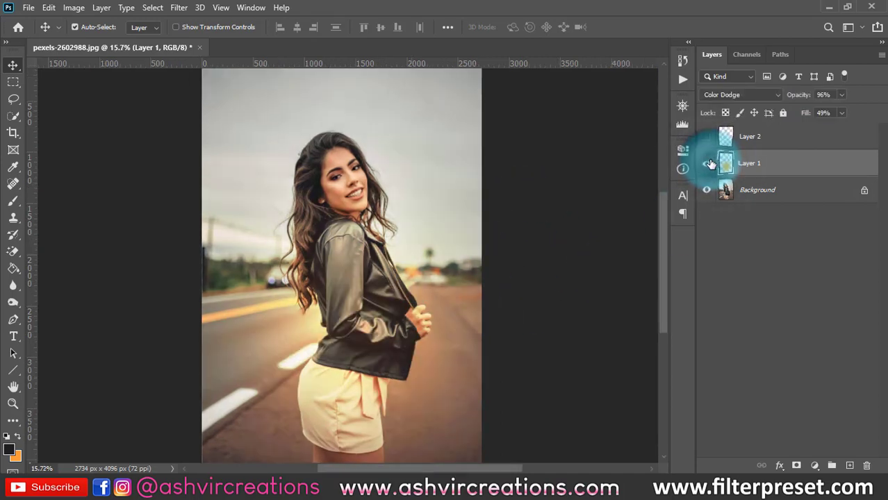
{"action": "left_click", "coordinate": [708, 162]}
{"action": "left_click", "coordinate": [708, 163]}
- Lower Layer 1's opacity to 71% and compare the photo with and without the Color Dodge glow
{"action": "left_click_drag", "start_coordinate": [799, 94], "coordinate": [782, 95]}
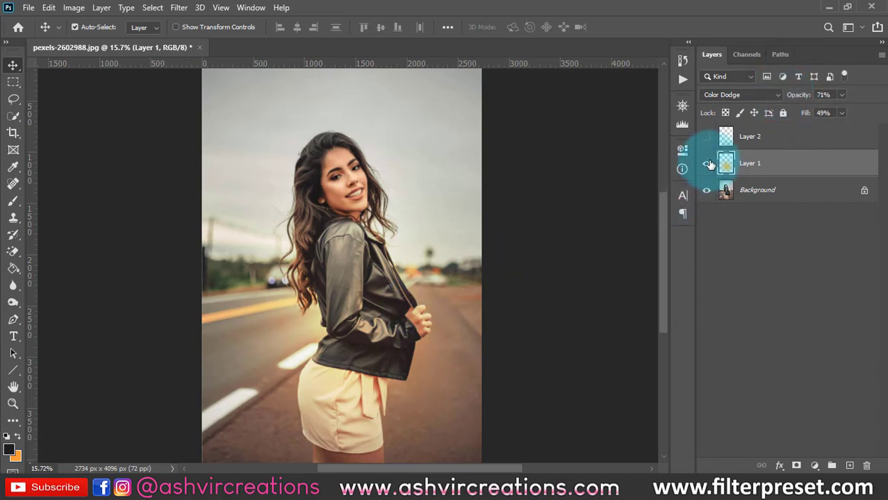
{"action": "left_click", "coordinate": [708, 162]}
{"action": "left_click", "coordinate": [707, 163]}
{"action": "left_click", "coordinate": [708, 163]}
{"action": "left_click", "coordinate": [708, 163]}
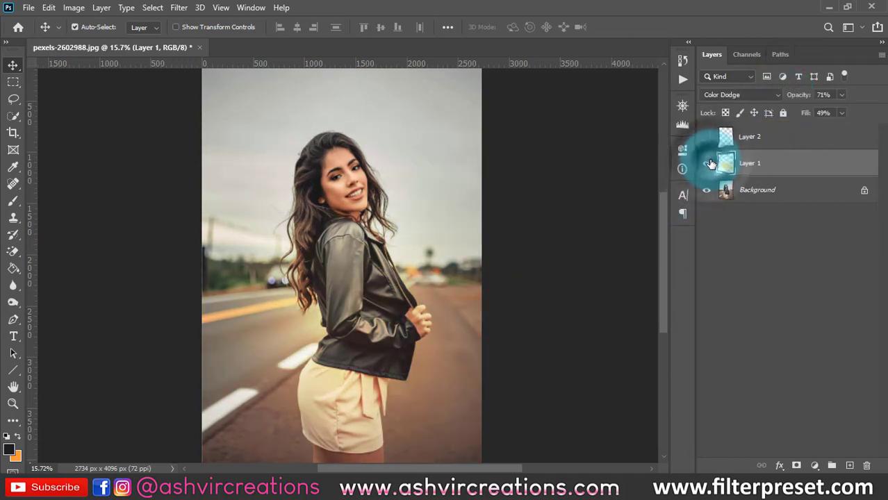
{"action": "left_click", "coordinate": [708, 163]}
{"action": "left_click", "coordinate": [708, 162]}
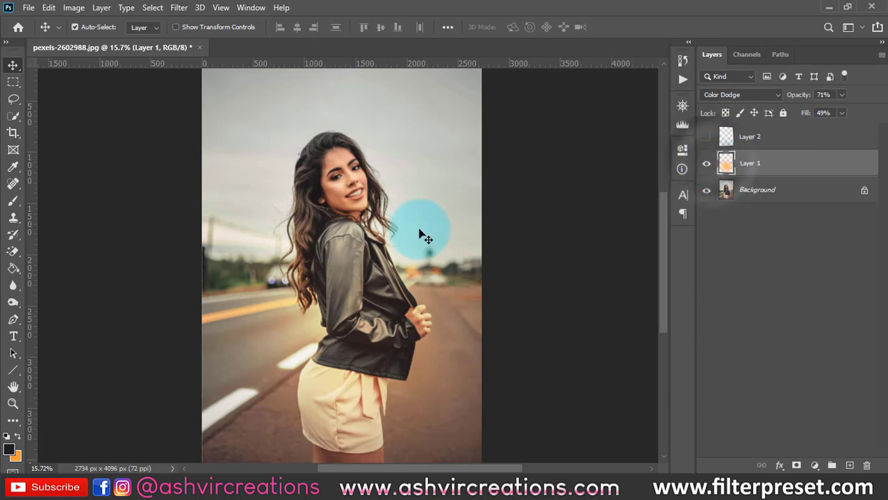
{"action": "scroll", "coordinate": [420, 236], "scroll_direction": "down", "scroll_amount": 3}
{"action": "left_click", "coordinate": [707, 162]}
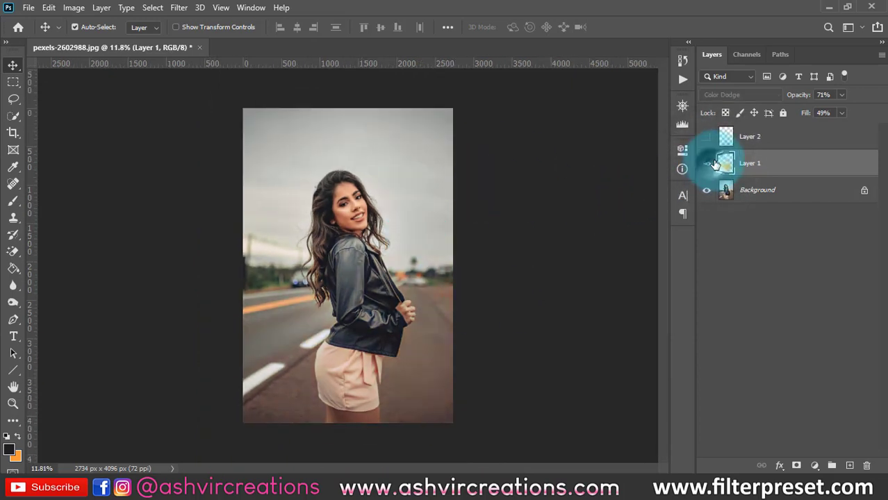
{"action": "left_click", "coordinate": [708, 163]}
- Switch Layer 1's blend mode to Linear Dodge (Add) and shift the glow slightly over the jacket
{"action": "left_click", "coordinate": [739, 94]}
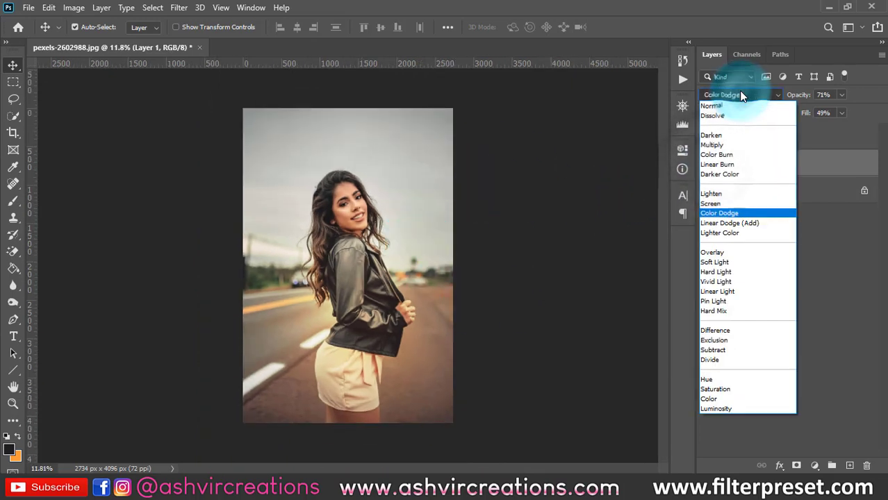
{"action": "left_click", "coordinate": [719, 223]}
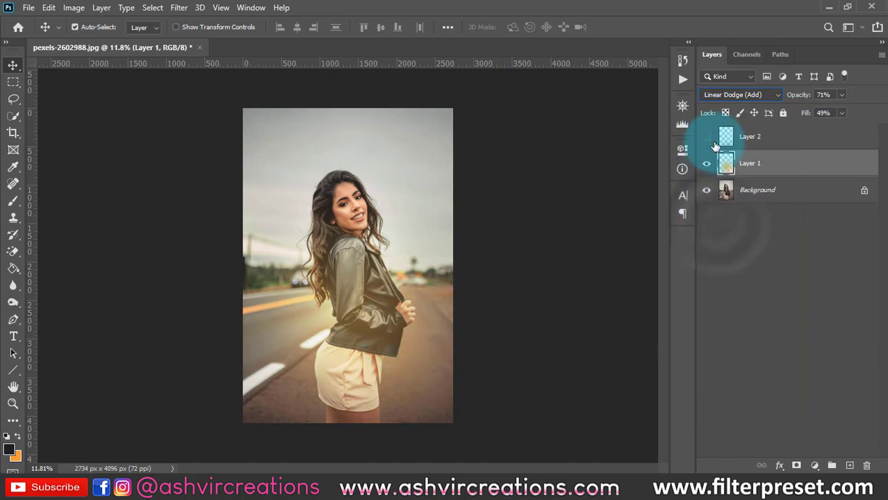
{"action": "left_click_drag", "start_coordinate": [365, 324], "coordinate": [402, 301]}
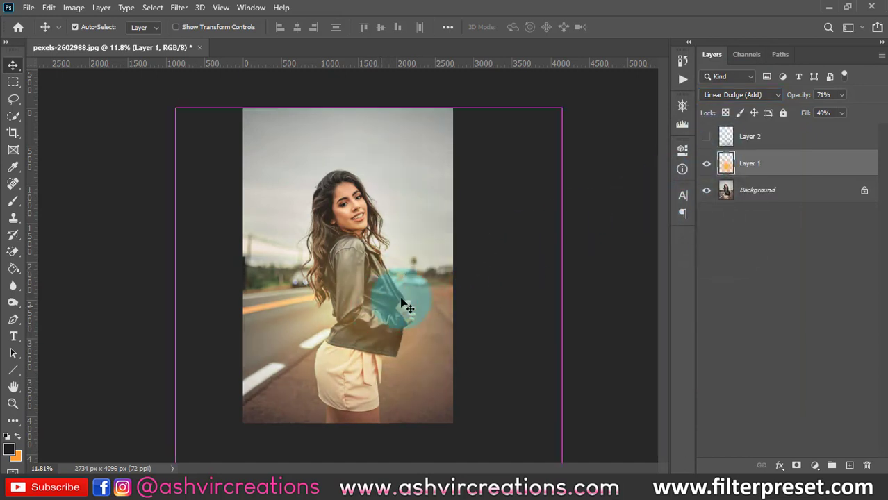
- Raise Layer 1's opacity and fill to 100% and reposition the Linear Dodge glow over the jacket
{"action": "left_click_drag", "start_coordinate": [795, 95], "coordinate": [866, 100]}
{"action": "left_click_drag", "start_coordinate": [806, 113], "coordinate": [885, 121]}
{"action": "mouse_move", "coordinate": [355, 321]}
{"action": "left_mouse_down"}
{"action": "mouse_move", "coordinate": [352, 346]}
{"action": "mouse_move", "coordinate": [356, 307]}
{"action": "left_mouse_up"}
{"action": "scroll", "coordinate": [361, 307], "scroll_direction": "up", "scroll_amount": 3}
{"action": "scroll", "coordinate": [368, 311], "scroll_direction": "down", "scroll_amount": 2}
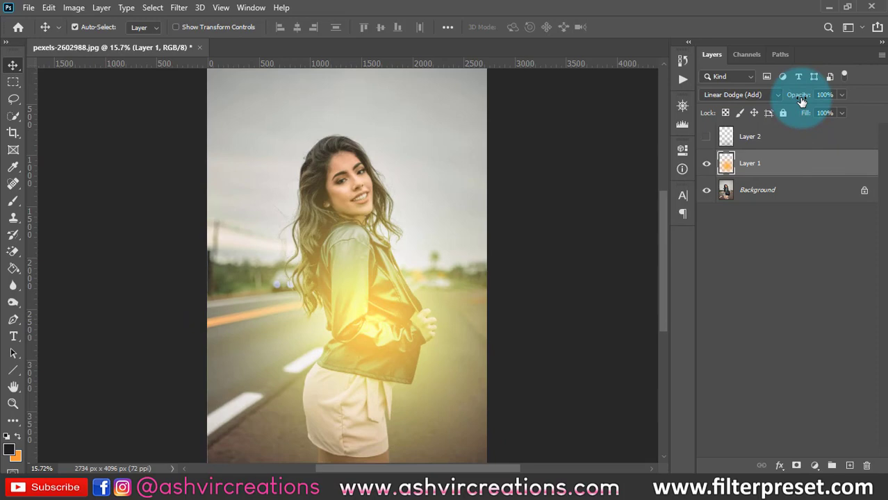
- Set Layer 1's blend mode to Lighter Color and move the orange dab up over the woman's chest and face
{"action": "left_click", "coordinate": [762, 96]}
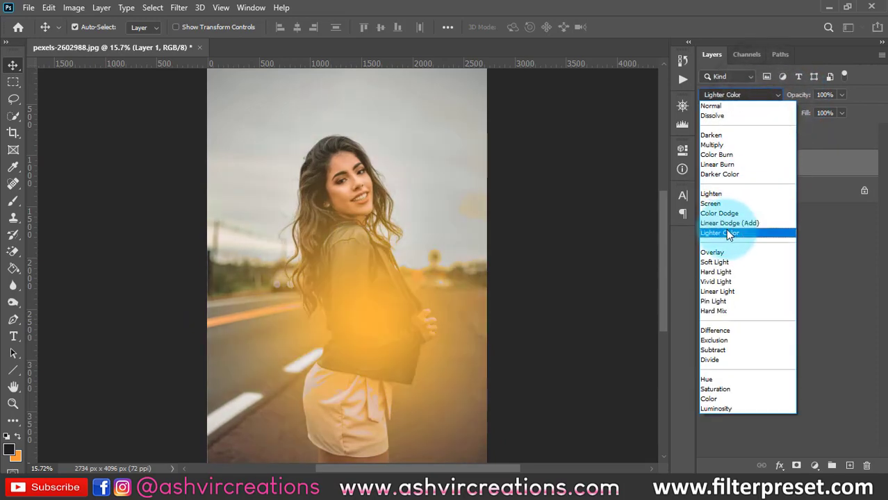
{"action": "left_click", "coordinate": [725, 230]}
{"action": "left_click_drag", "start_coordinate": [430, 317], "coordinate": [504, 368]}
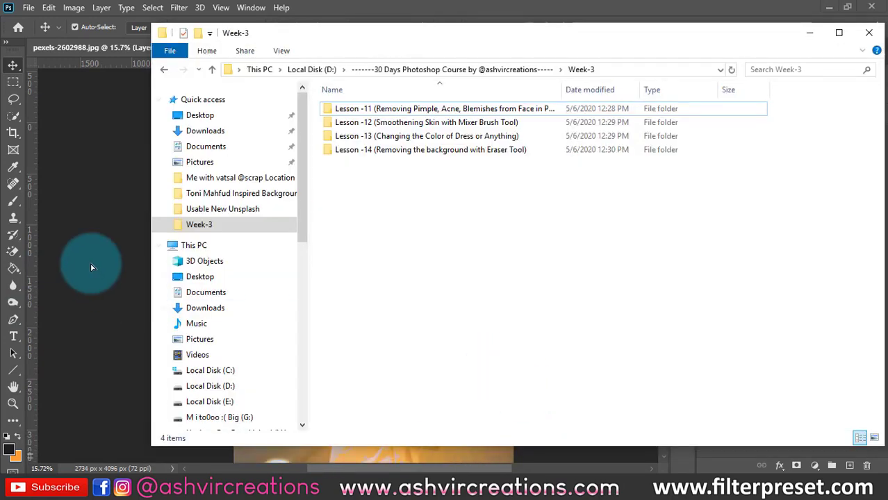
{"action": "left_click", "coordinate": [74, 247]}
{"action": "left_click_drag", "start_coordinate": [431, 375], "coordinate": [664, 141]}
- Set Layer 1's blend mode to Overlay and move the orange dab down over the road beside the skirt
{"action": "left_click", "coordinate": [738, 95]}
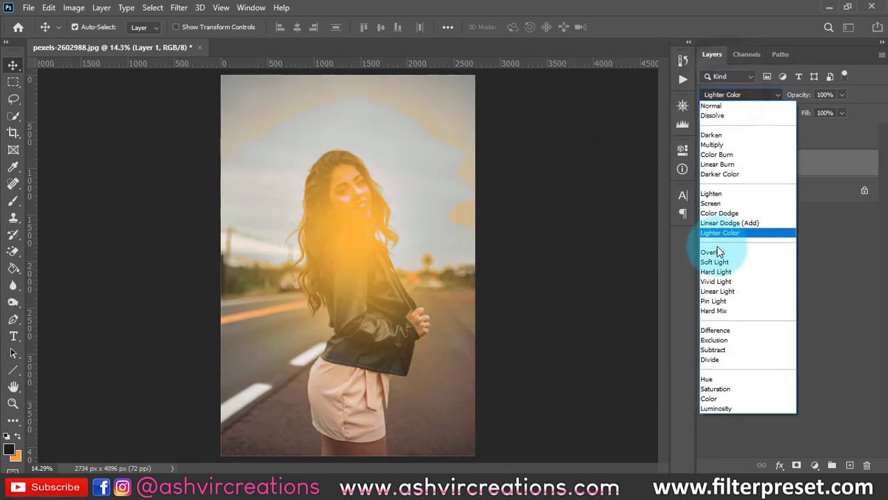
{"action": "left_click", "coordinate": [716, 253]}
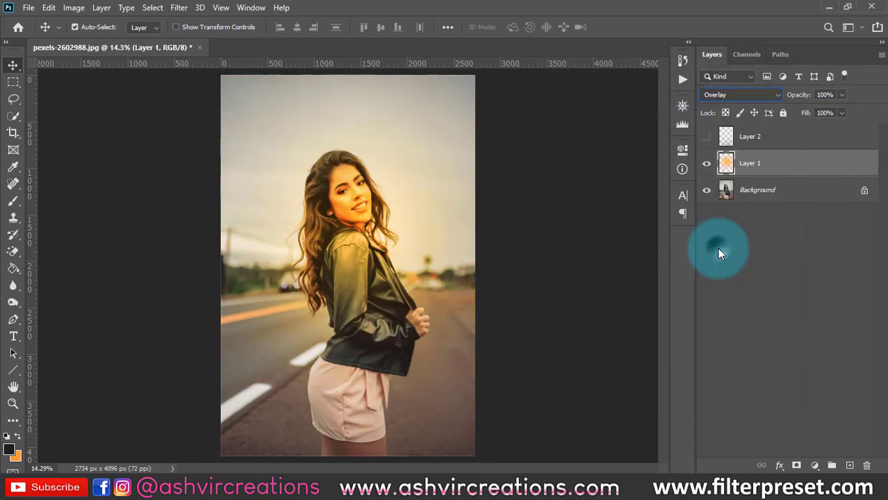
{"action": "left_click_drag", "start_coordinate": [299, 250], "coordinate": [295, 415]}
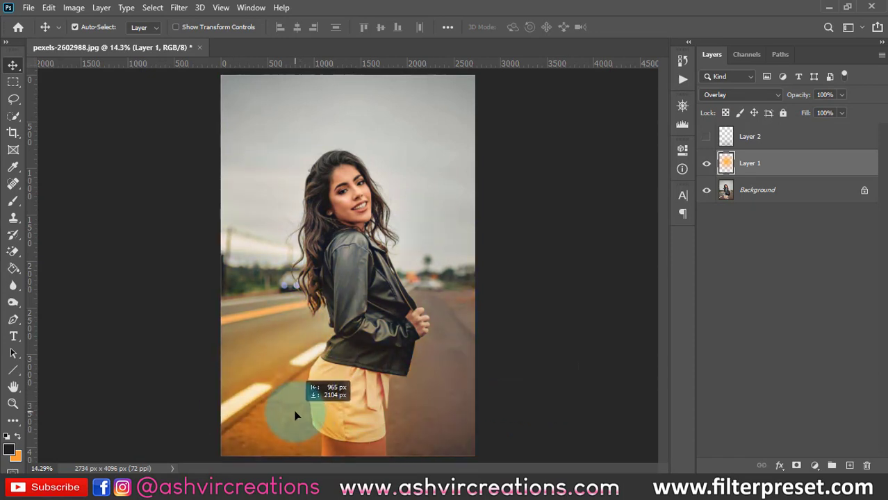
{"action": "left_click_drag", "start_coordinate": [295, 415], "coordinate": [313, 389]}
- Set Layer 1's fill to 71% and move the Overlay dab back over the jacket in the photo's centre
{"action": "left_click_drag", "start_coordinate": [795, 118], "coordinate": [780, 106]}
{"action": "left_click_drag", "start_coordinate": [306, 389], "coordinate": [347, 301]}
{"action": "left_click", "coordinate": [813, 147]}
{"action": "left_click_drag", "start_coordinate": [807, 114], "coordinate": [833, 109]}
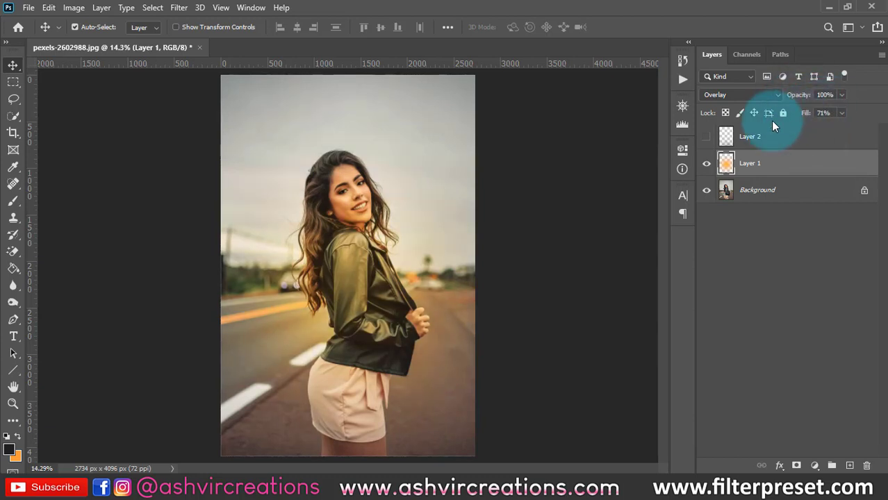
- Compare the photo with and without Layer 1's Overlay tint
{"action": "left_click", "coordinate": [707, 163]}
{"action": "left_click", "coordinate": [707, 162]}
{"action": "left_click", "coordinate": [707, 162]}
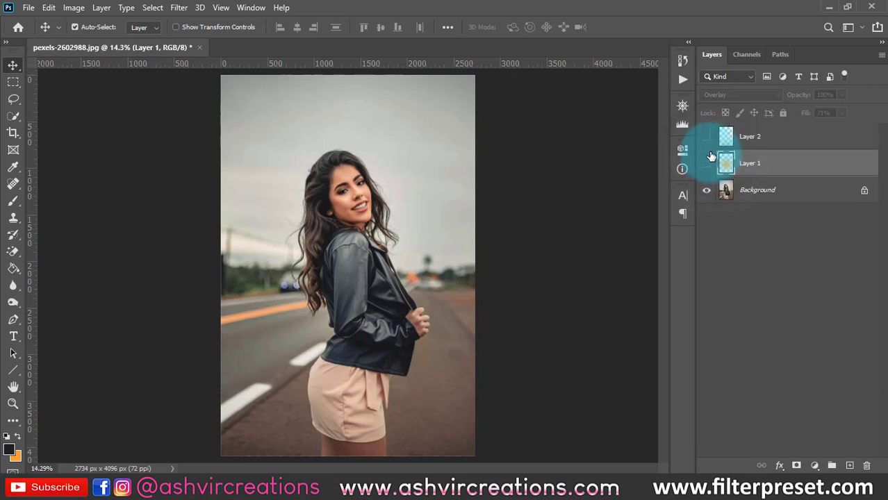
{"action": "left_click", "coordinate": [709, 163]}
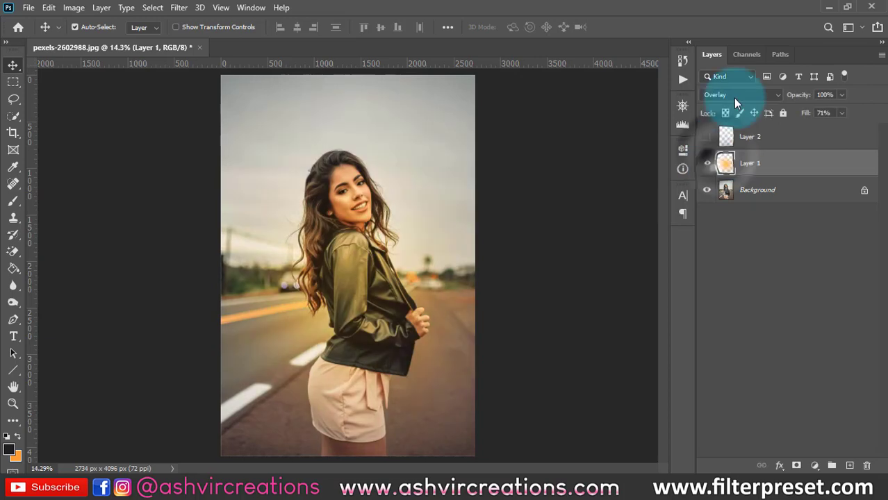
- Set Layer 1's blend mode to Soft Light and move the orange dab up over the woman's face
{"action": "left_click", "coordinate": [734, 94]}
{"action": "left_click", "coordinate": [714, 263]}
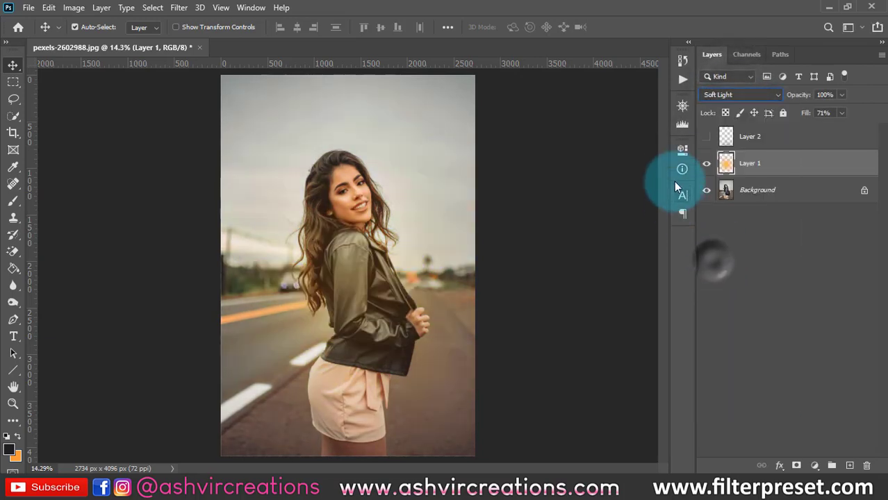
{"action": "left_click_drag", "start_coordinate": [397, 286], "coordinate": [324, 206]}
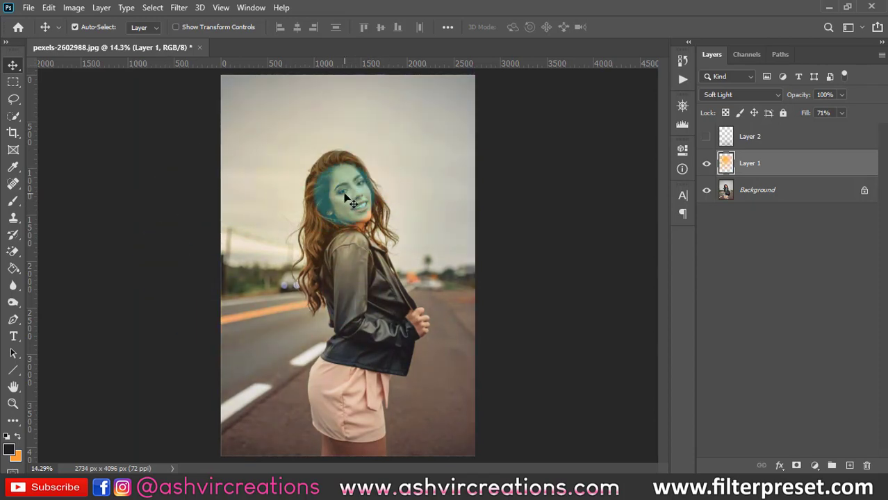
- Lower Layer 1's opacity to 46% and check the Soft Light tint on the woman's face and the whole photo
{"action": "scroll", "coordinate": [345, 198], "scroll_direction": "up", "scroll_amount": 5}
{"action": "left_click_drag", "start_coordinate": [791, 99], "coordinate": [578, 93]}
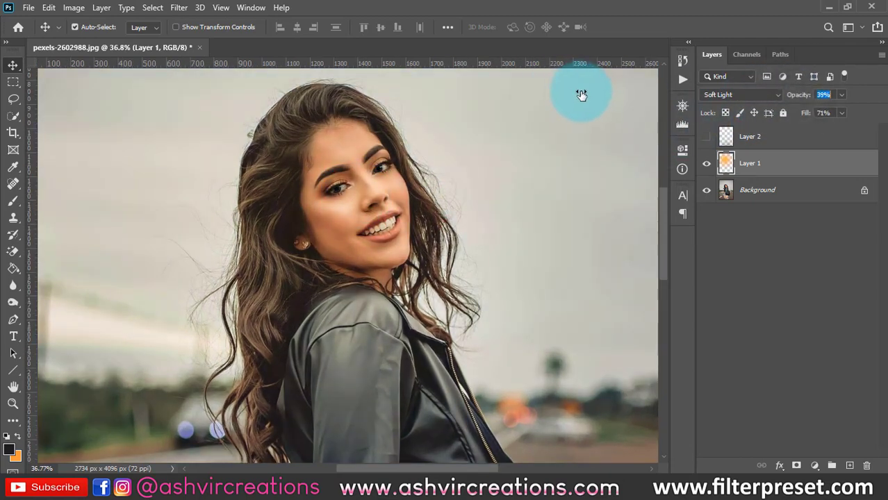
{"action": "scroll", "coordinate": [382, 191], "scroll_direction": "down", "scroll_amount": 3}
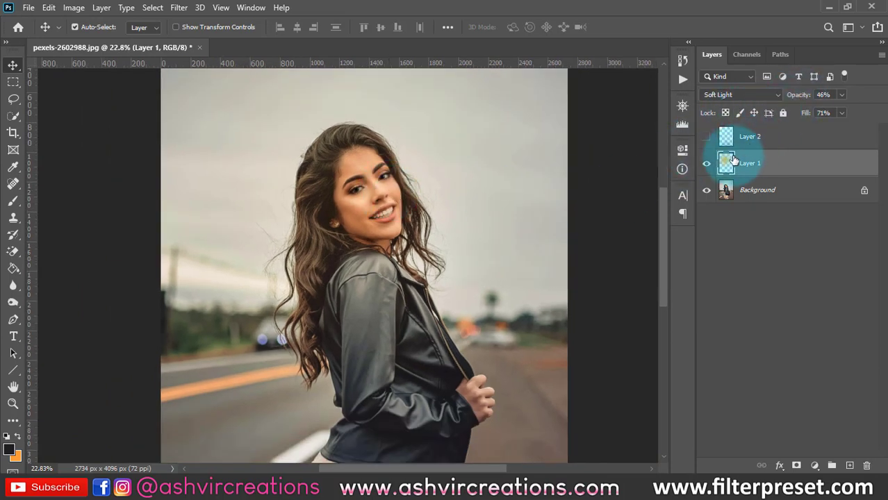
{"action": "scroll", "coordinate": [393, 156], "scroll_direction": "down", "scroll_amount": 2}
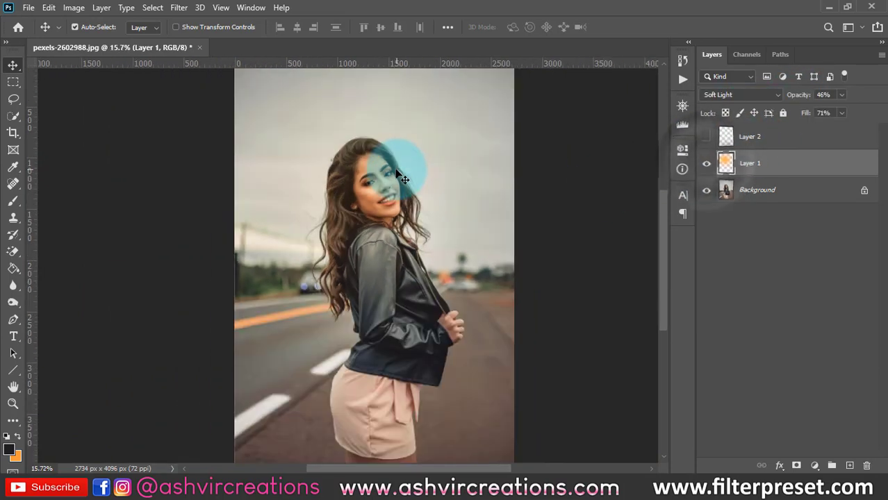
{"action": "scroll", "coordinate": [350, 226], "scroll_direction": "up", "scroll_amount": 1}
{"action": "scroll", "coordinate": [351, 226], "scroll_direction": "down", "scroll_amount": 1}
{"action": "scroll", "coordinate": [348, 208], "scroll_direction": "up", "scroll_amount": 3}
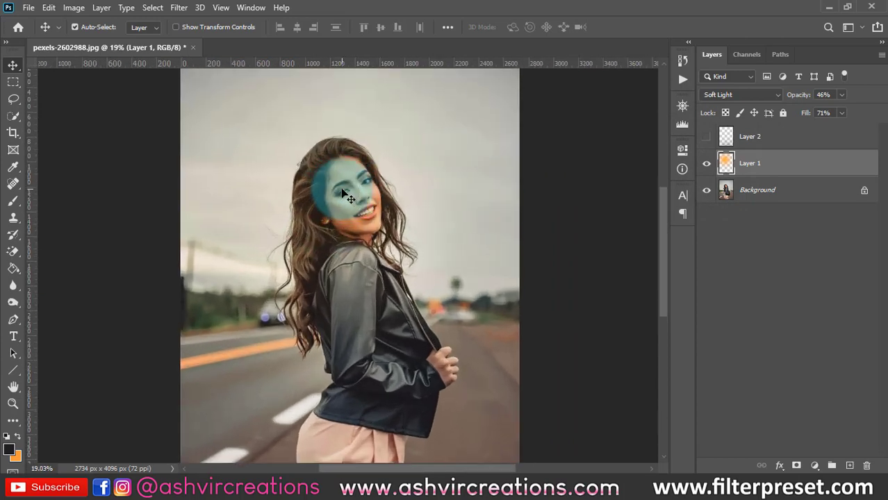
{"action": "scroll", "coordinate": [348, 197], "scroll_direction": "up", "scroll_amount": 1}
{"action": "scroll", "coordinate": [347, 196], "scroll_direction": "down", "scroll_amount": 2}
{"action": "scroll", "coordinate": [347, 194], "scroll_direction": "down", "scroll_amount": 1}
{"action": "scroll", "coordinate": [347, 195], "scroll_direction": "up", "scroll_amount": 1}
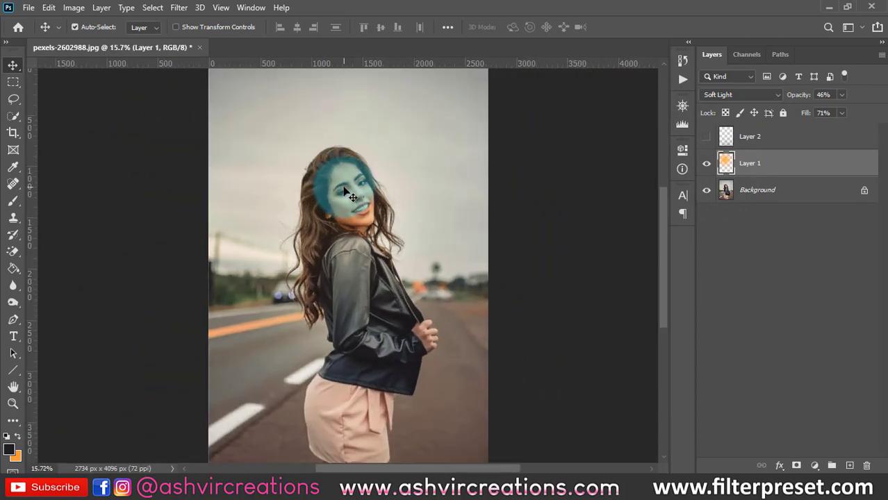
- Set Layer 1 to Hard Light at 100% opacity and fill, and move the glow to the photo's left edge
{"action": "left_click", "coordinate": [771, 94]}
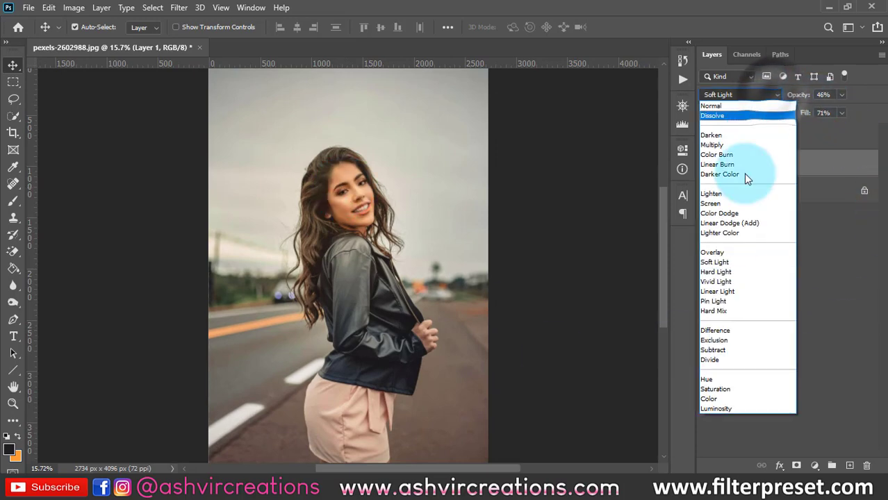
{"action": "left_click", "coordinate": [730, 273]}
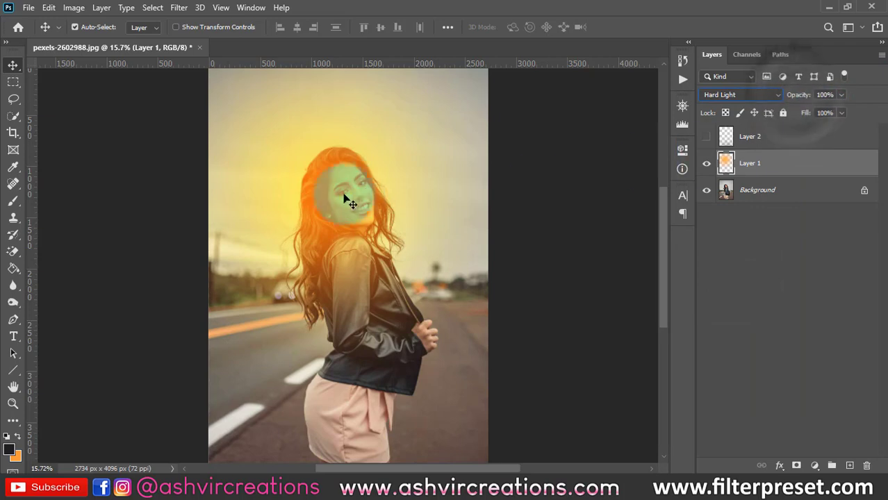
{"action": "mouse_move", "coordinate": [342, 193]}
{"action": "left_mouse_down"}
{"action": "mouse_move", "coordinate": [298, 238]}
{"action": "mouse_move", "coordinate": [263, 337]}
{"action": "mouse_move", "coordinate": [255, 240]}
{"action": "mouse_move", "coordinate": [430, 170]}
{"action": "mouse_move", "coordinate": [406, 293]}
{"action": "mouse_move", "coordinate": [224, 278]}
{"action": "mouse_move", "coordinate": [275, 283]}
{"action": "mouse_move", "coordinate": [254, 240]}
{"action": "left_mouse_up"}
{"action": "scroll", "coordinate": [253, 240], "scroll_direction": "down", "scroll_amount": 2}
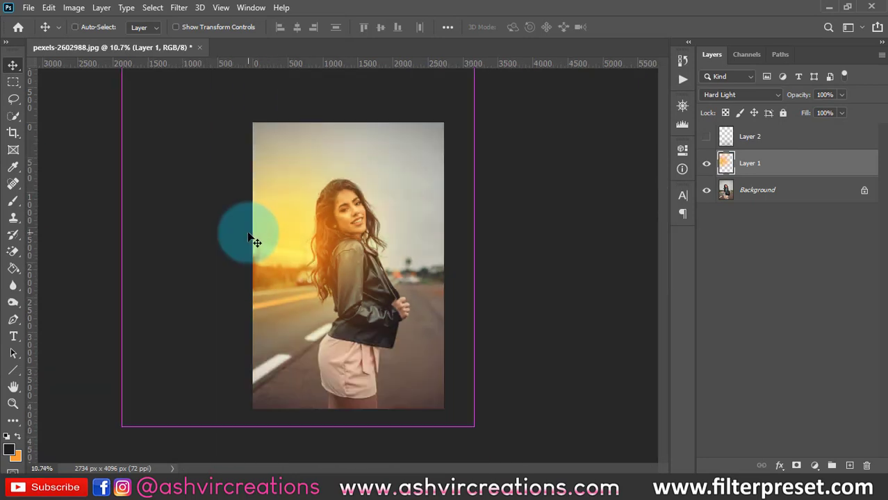
- Scale the orange glow up to about 129% and shift it further up and left along the photo's edge
{"action": "key", "text": "ctrl+t"}
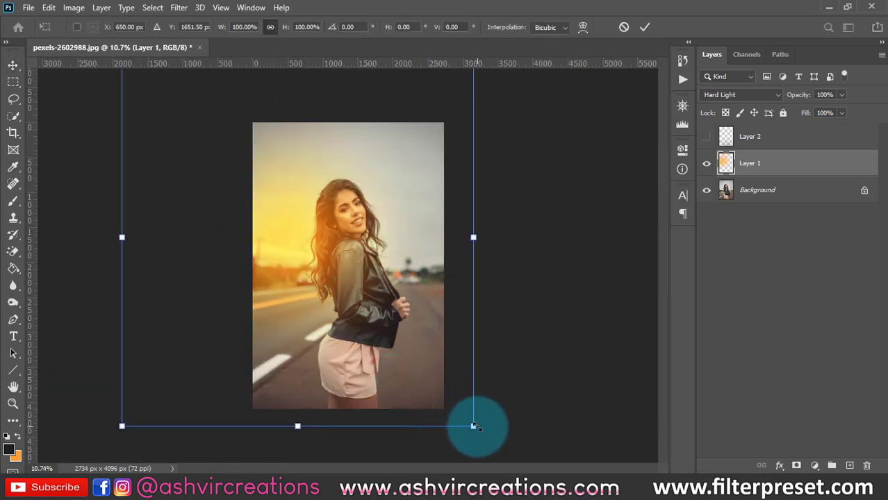
{"action": "left_click_drag", "start_coordinate": [473, 426], "coordinate": [549, 450]}
{"action": "left_click_drag", "start_coordinate": [390, 335], "coordinate": [333, 267]}
{"action": "left_click", "coordinate": [799, 291]}
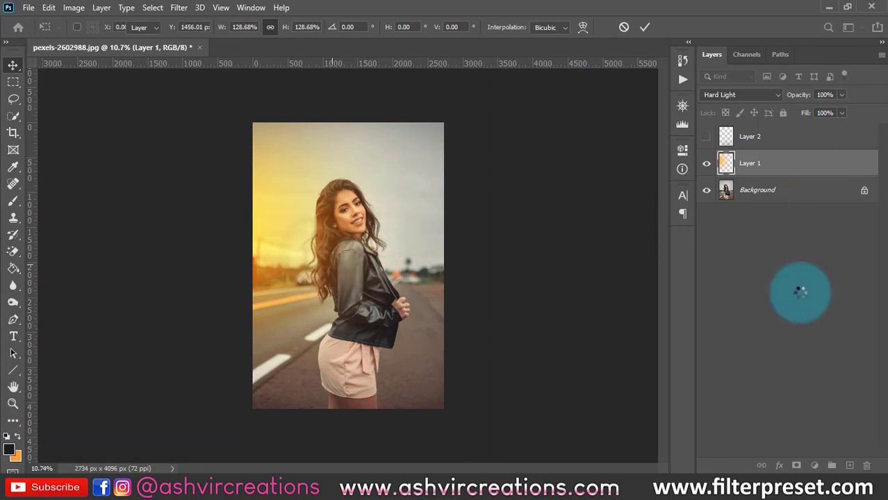
- Add a Color Lookup adjustment layer above Layer 1 and apply the FP- Cinematic 3.0 AVC 2020 3D LUT
{"action": "left_click", "coordinate": [815, 464]}
{"action": "left_click", "coordinate": [818, 391]}
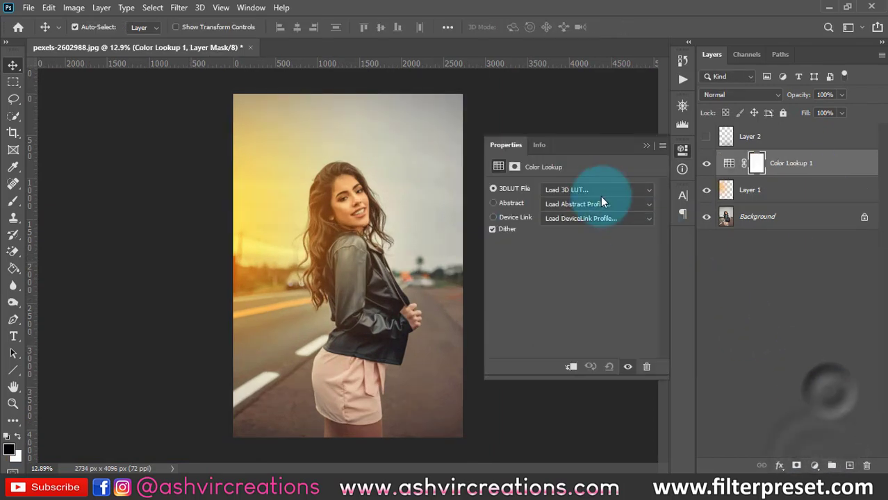
{"action": "left_click", "coordinate": [600, 189]}
{"action": "left_click", "coordinate": [608, 292]}
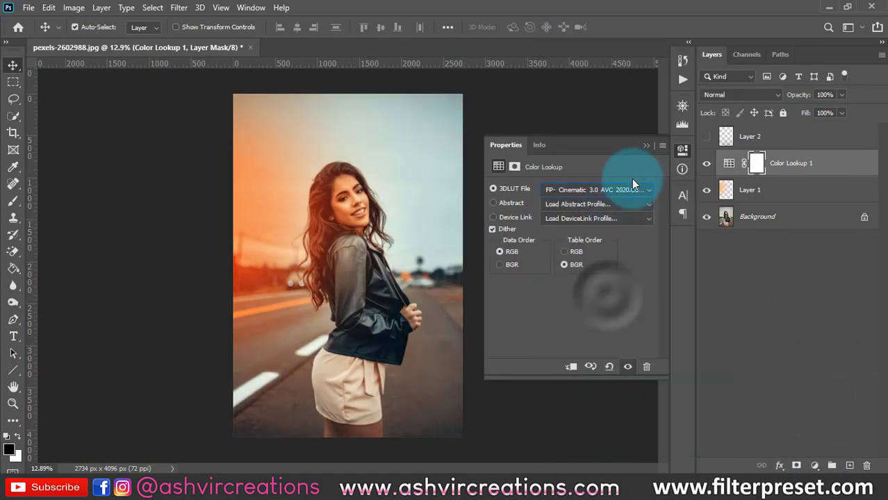
- Collapse the Color Lookup settings and compare the photo with the Color Lookup 1 layer hidden and shown
{"action": "left_click", "coordinate": [646, 152]}
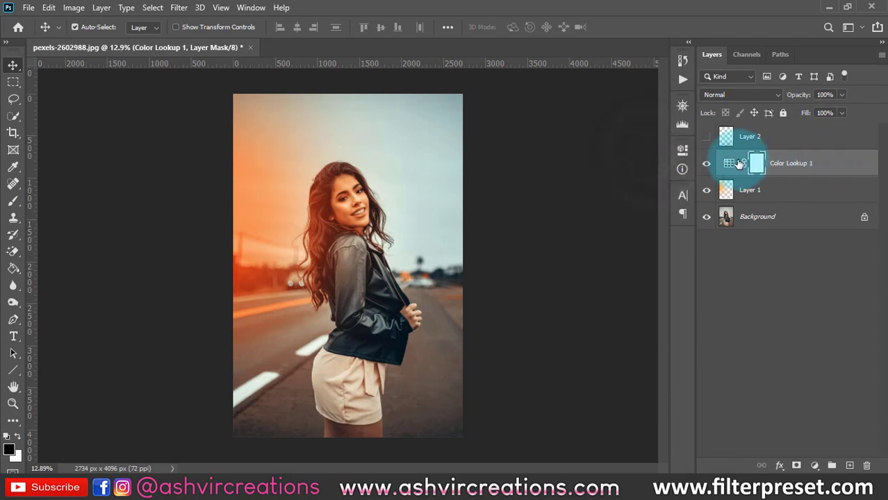
{"action": "scroll", "coordinate": [345, 250], "scroll_direction": "up", "scroll_amount": 1}
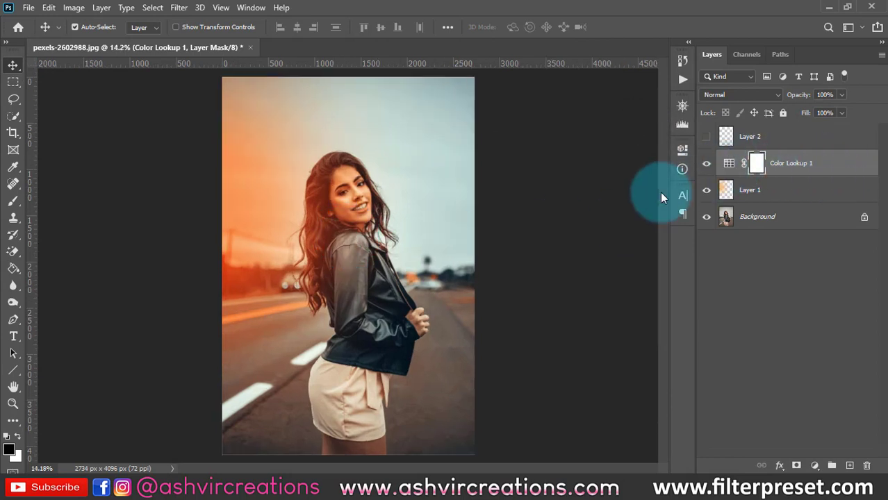
{"action": "left_click", "coordinate": [707, 165]}
{"action": "left_click", "coordinate": [708, 165]}
- Duplicate Layer 1's orange glow across to the photo's right side and shift the copy's hue to -110
{"action": "left_click_drag", "start_coordinate": [274, 184], "coordinate": [574, 195]}
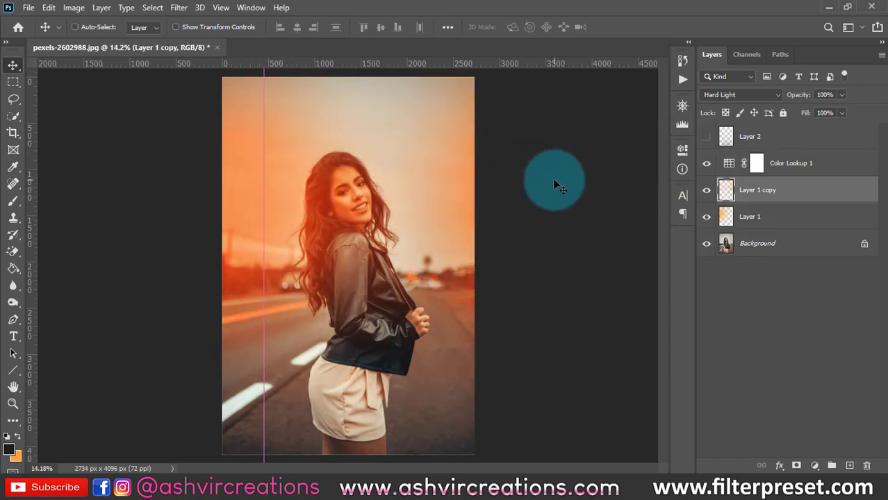
{"action": "key", "text": "ctrl+u"}
{"action": "left_click_drag", "start_coordinate": [546, 130], "coordinate": [499, 134]}
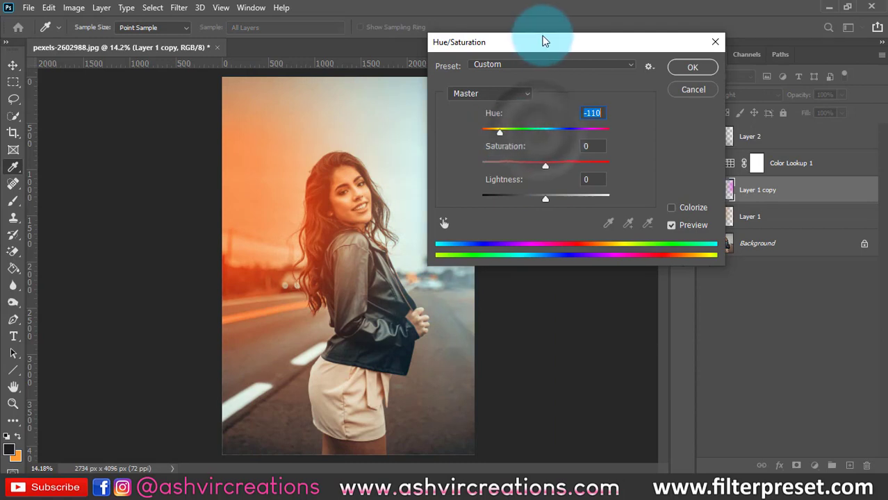
{"action": "left_click_drag", "start_coordinate": [543, 38], "coordinate": [661, 39]}
{"action": "left_click", "coordinate": [807, 68]}
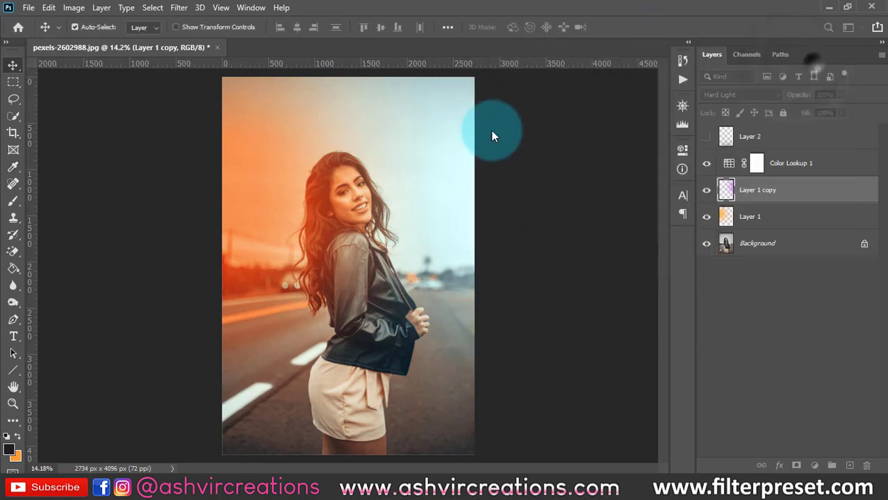
- Move the recoloured glow copy further left so it spreads over the sky beside the woman
{"action": "left_click_drag", "start_coordinate": [490, 130], "coordinate": [358, 145]}
{"action": "scroll", "coordinate": [352, 179], "scroll_direction": "down", "scroll_amount": 2}
{"action": "scroll", "coordinate": [352, 179], "scroll_direction": "up", "scroll_amount": 2}
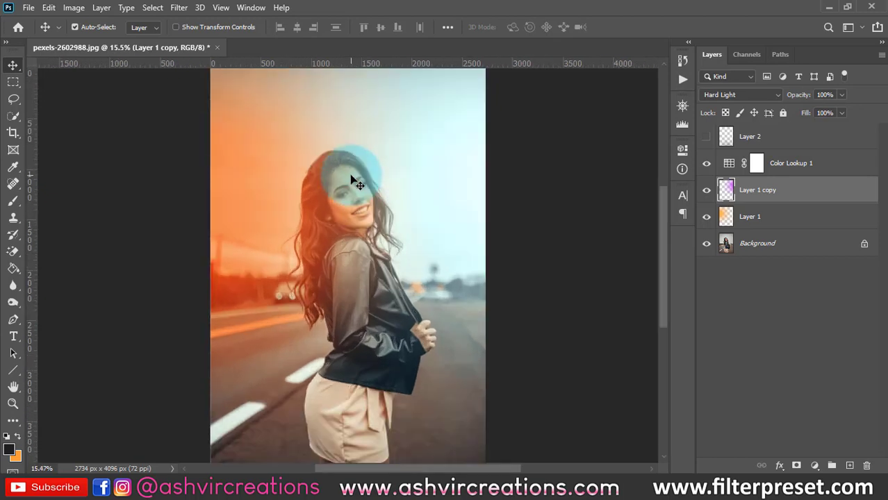
- Hide Color Lookup 1 and Layer 1 copy, and select Layer 1
{"action": "left_click", "coordinate": [706, 163]}
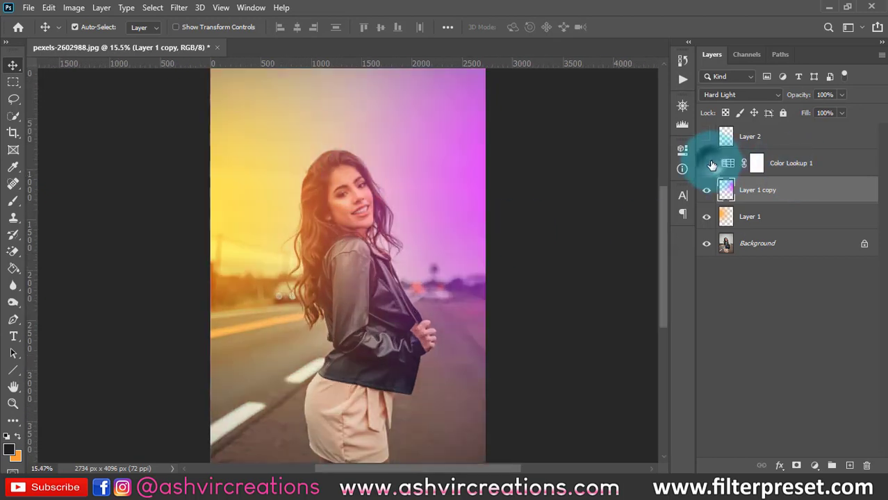
{"action": "left_click", "coordinate": [708, 163]}
{"action": "left_click_drag", "start_coordinate": [707, 164], "coordinate": [707, 194]}
{"action": "left_click", "coordinate": [760, 218]}
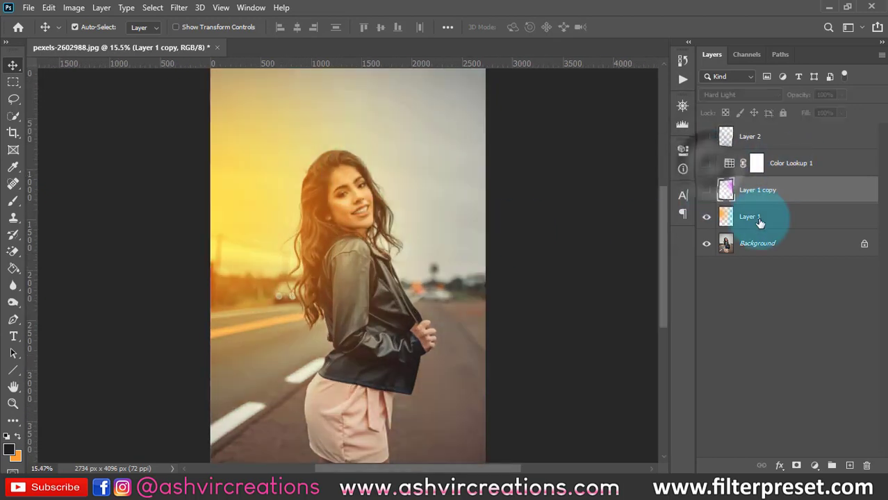
- Try the Vivid Light and Pin Light blend modes on Layer 1's orange glow
{"action": "left_click", "coordinate": [742, 94]}
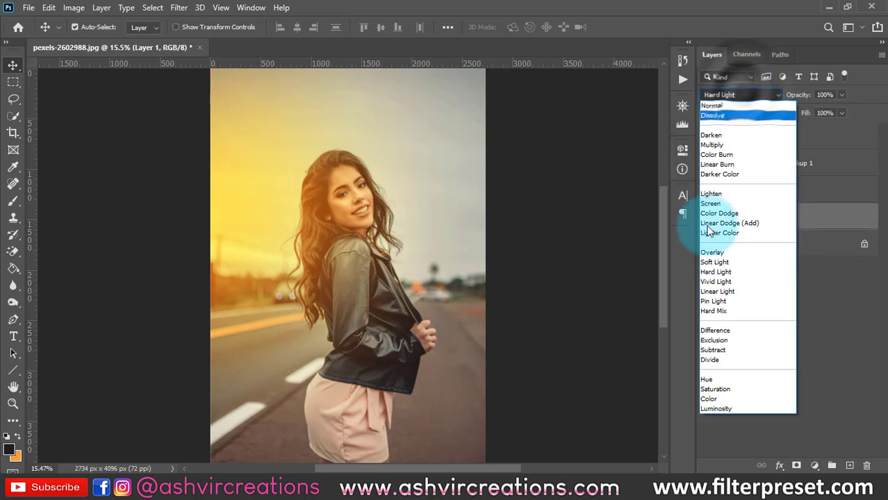
{"action": "left_click", "coordinate": [716, 280]}
{"action": "left_click_drag", "start_coordinate": [417, 244], "coordinate": [287, 230]}
{"action": "left_click", "coordinate": [682, 107]}
{"action": "left_click", "coordinate": [709, 96]}
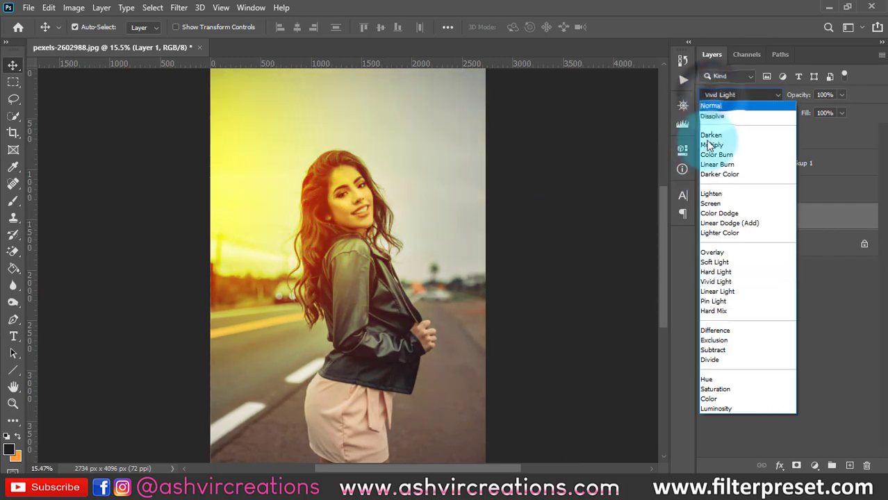
{"action": "left_click", "coordinate": [729, 300]}
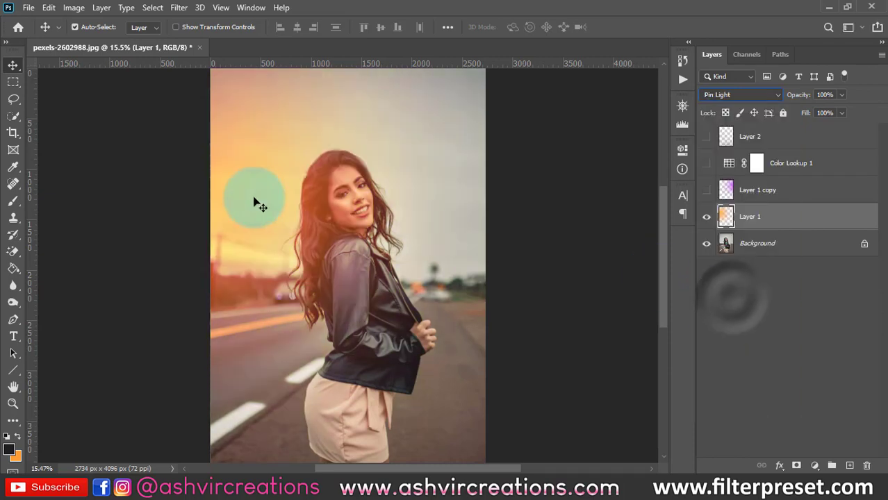
{"action": "left_click_drag", "start_coordinate": [255, 200], "coordinate": [234, 221]}
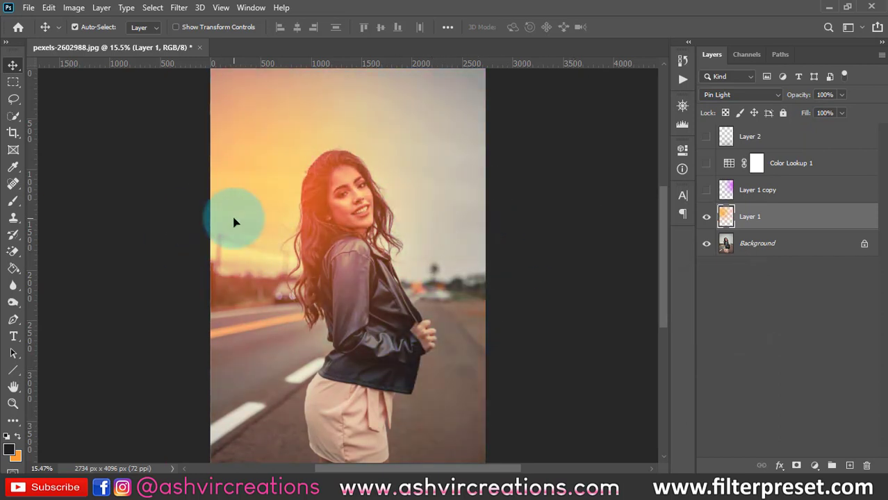
- Shift the hue of Layer 1's glow from orange to blue with Hue/Saturation
{"action": "key", "text": "ctrl+u"}
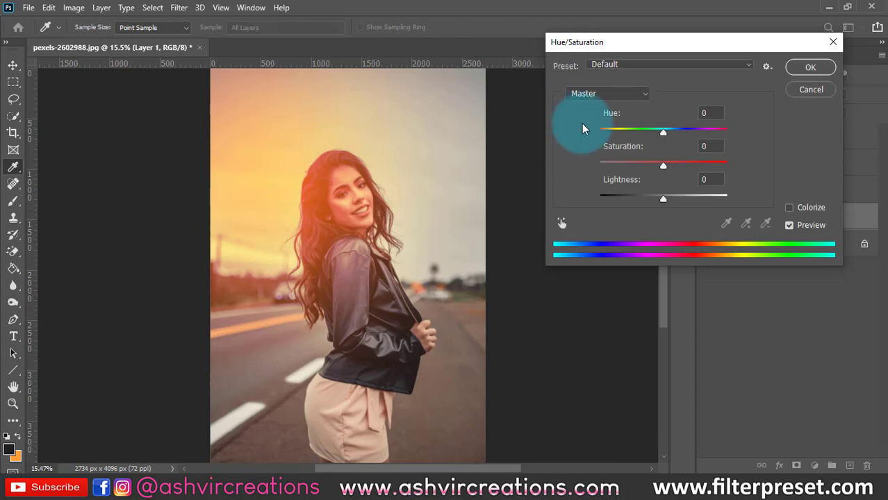
{"action": "left_click_drag", "start_coordinate": [657, 134], "coordinate": [587, 128]}
{"action": "left_click", "coordinate": [800, 70]}
{"action": "key", "text": "v"}
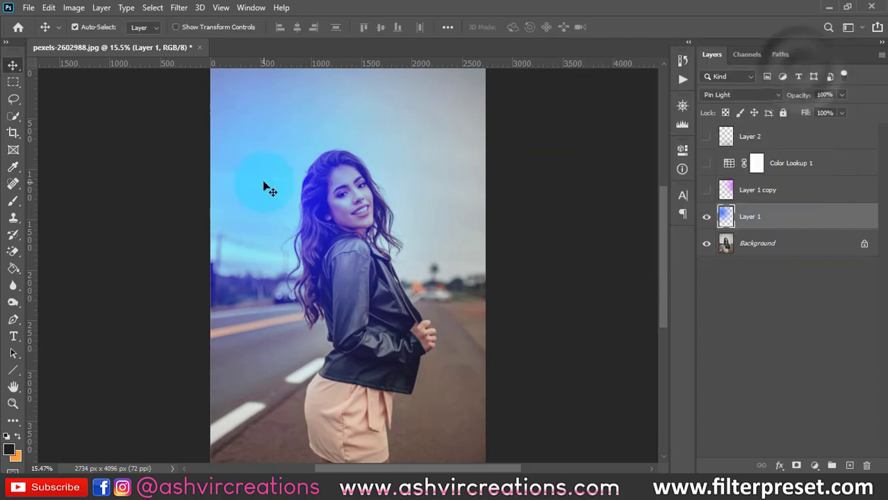
- Try the Subtract and Divide blend modes on Layer 1's blue glow
{"action": "left_click_drag", "start_coordinate": [263, 188], "coordinate": [703, 101]}
{"action": "left_click", "coordinate": [720, 94]}
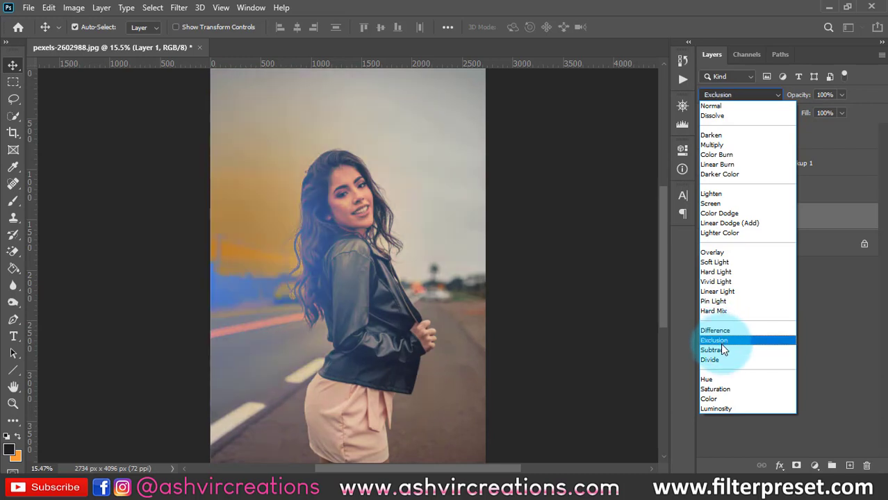
{"action": "left_click", "coordinate": [723, 353]}
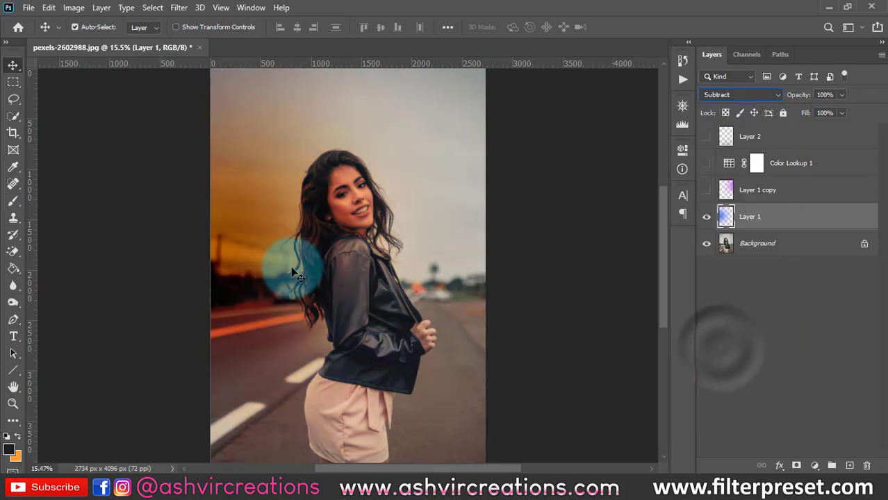
{"action": "left_click_drag", "start_coordinate": [293, 257], "coordinate": [689, 259]}
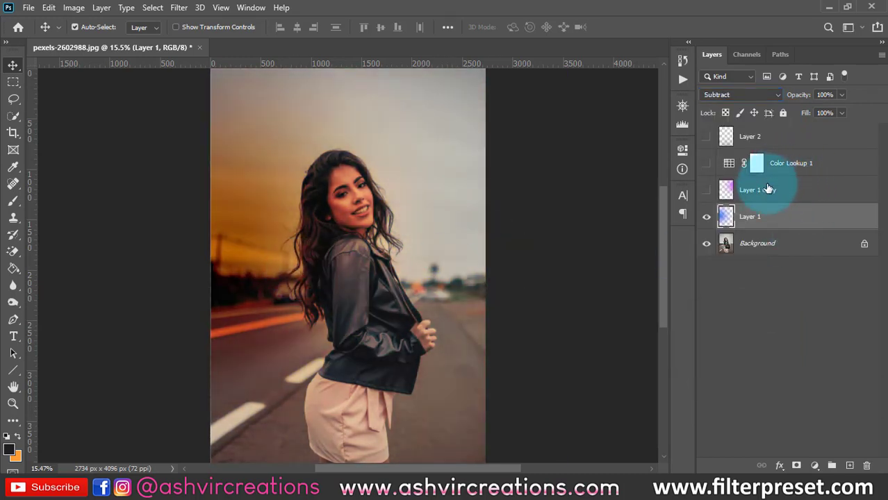
{"action": "left_click", "coordinate": [734, 96]}
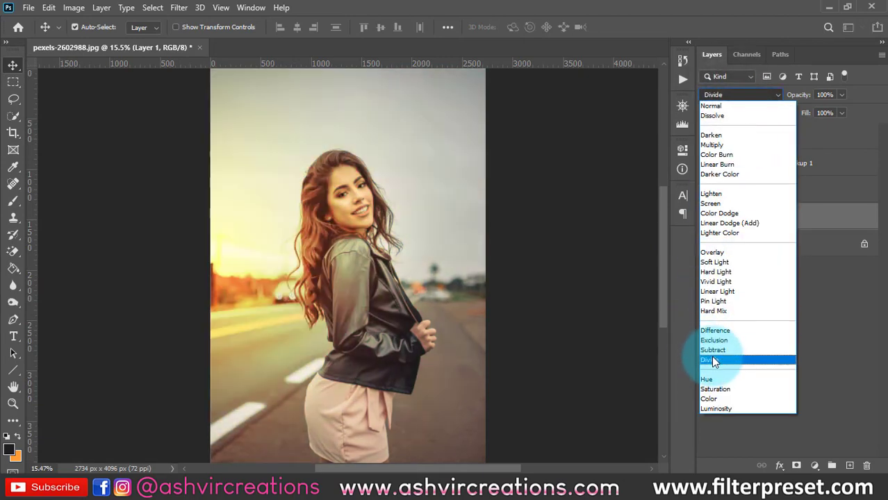
{"action": "left_click", "coordinate": [712, 361]}
{"action": "left_click_drag", "start_coordinate": [278, 278], "coordinate": [660, 208]}
- Set Layer 1's blend mode to Hue and check its effect on the photo
{"action": "left_click", "coordinate": [718, 94]}
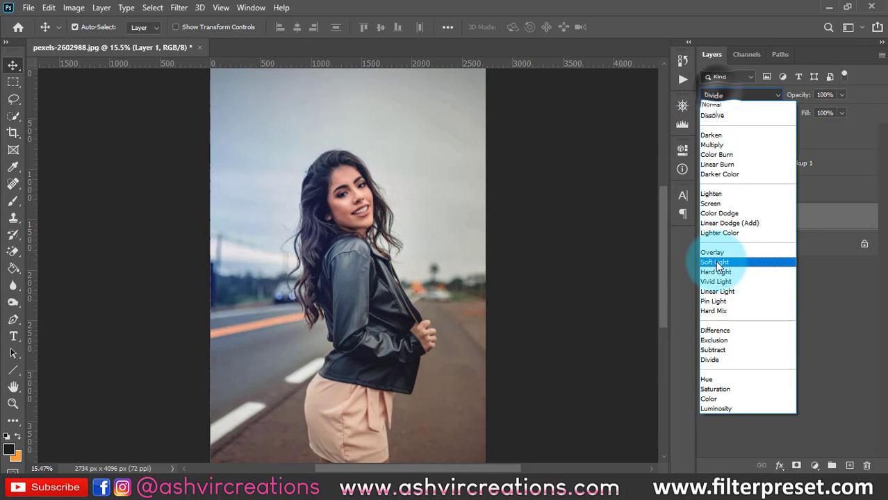
{"action": "left_click", "coordinate": [713, 375]}
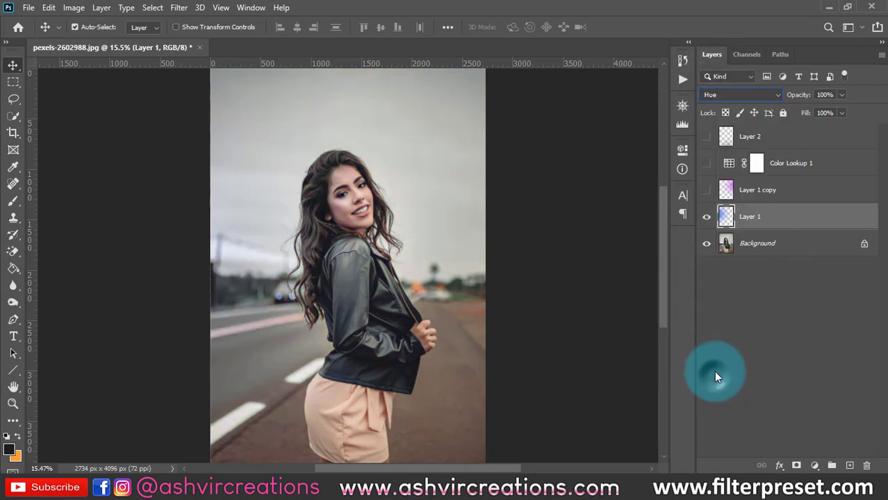
{"action": "left_click", "coordinate": [707, 217]}
- Scale Layer 1's blue glow up to about 232% and position it to cover the whole photo
{"action": "key", "text": "ctrl+t"}
{"action": "left_click_drag", "start_coordinate": [465, 204], "coordinate": [438, 198]}
{"action": "key", "text": "ctrl+minus"}
{"action": "key", "text": "ctrl+minus"}
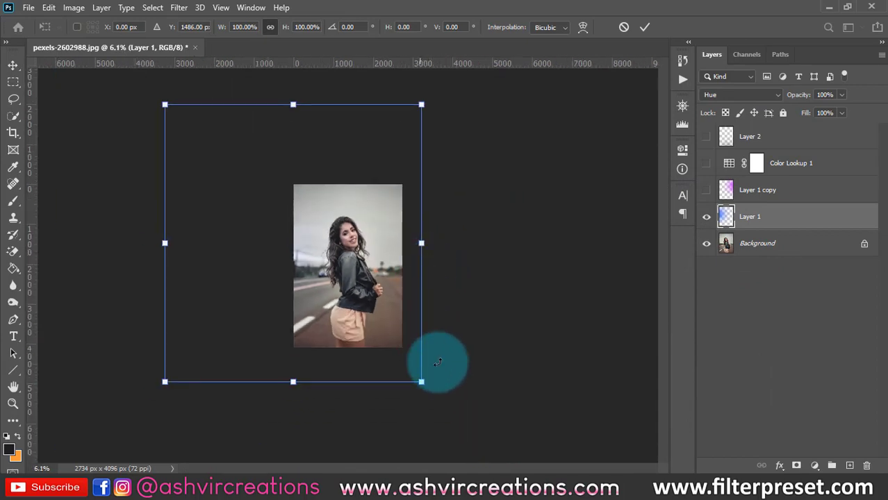
{"action": "left_click_drag", "start_coordinate": [430, 377], "coordinate": [571, 387]}
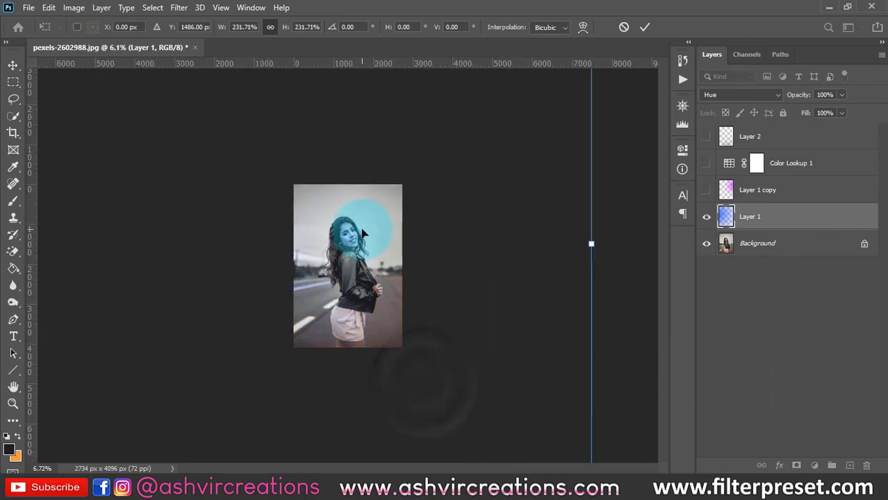
{"action": "key", "text": "ctrl+0"}
{"action": "left_click_drag", "start_coordinate": [412, 261], "coordinate": [435, 223]}
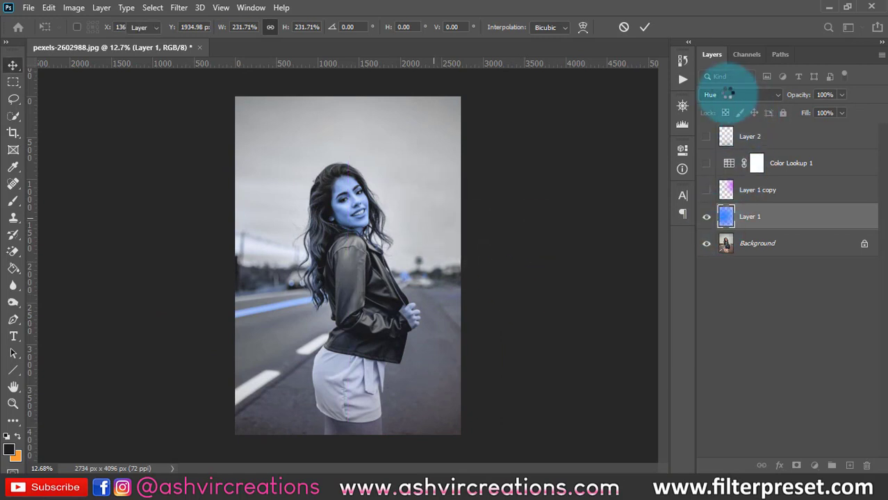
- Recolour Layer 1 from blue to yellow-orange with Hue/Saturation and compare the photo with the layer hidden and shown
{"action": "key", "text": "ctrl+u"}
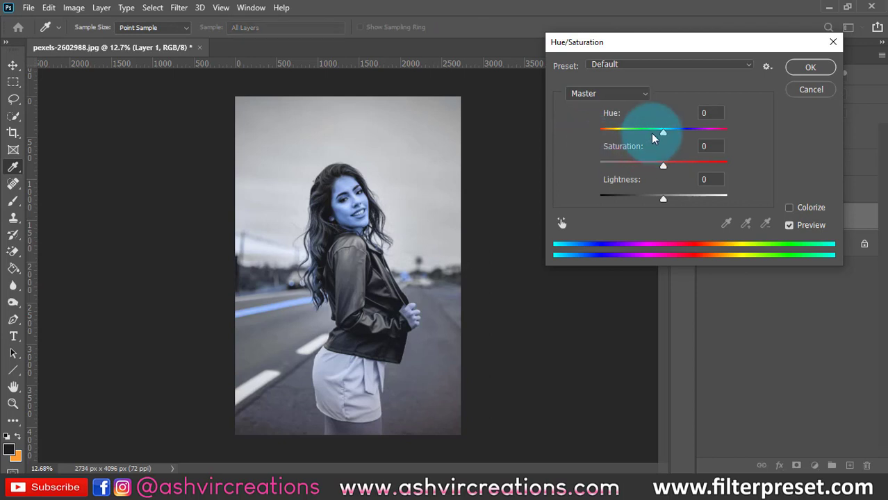
{"action": "left_click_drag", "start_coordinate": [651, 134], "coordinate": [724, 131]}
{"action": "left_click_drag", "start_coordinate": [663, 165], "coordinate": [723, 162]}
{"action": "left_click_drag", "start_coordinate": [723, 131], "coordinate": [598, 128]}
{"action": "left_click", "coordinate": [808, 68]}
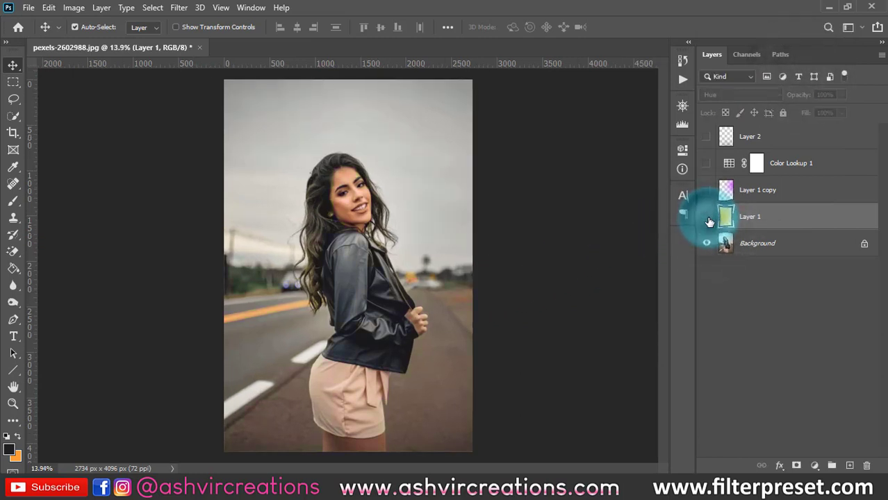
{"action": "left_click", "coordinate": [707, 219]}
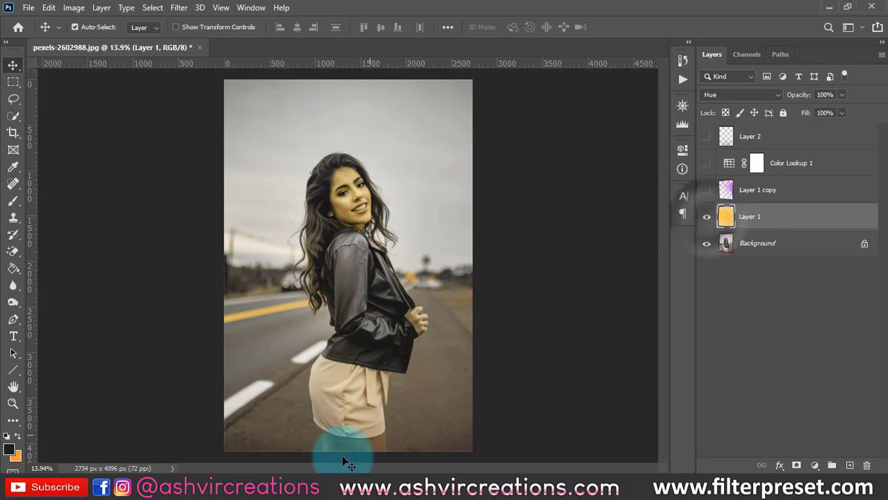
- Open kriss-LEJ_4YYQKZ0-unsplash.jpg from the Downloads folder in Adobe Photoshop 2020
{"action": "left_click", "coordinate": [337, 490]}
{"action": "left_click", "coordinate": [234, 132]}
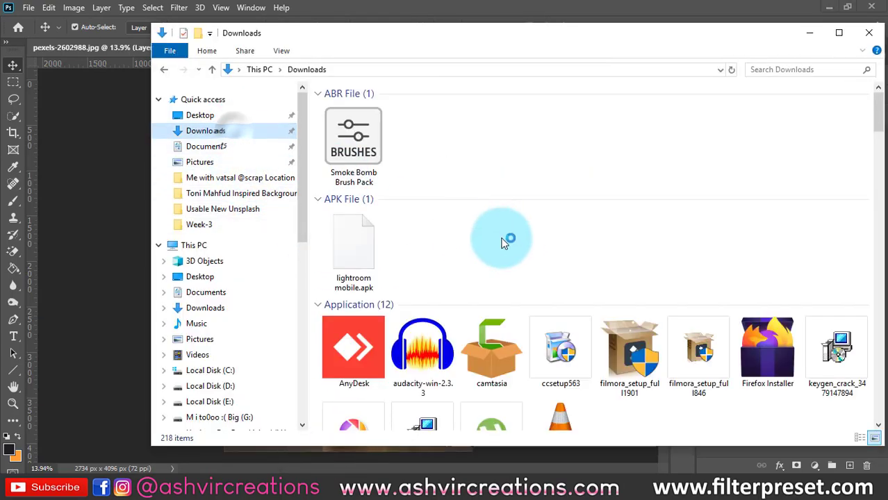
{"action": "scroll", "coordinate": [520, 234], "scroll_direction": "down", "scroll_amount": 10}
{"action": "scroll", "coordinate": [520, 234], "scroll_direction": "up", "scroll_amount": 5}
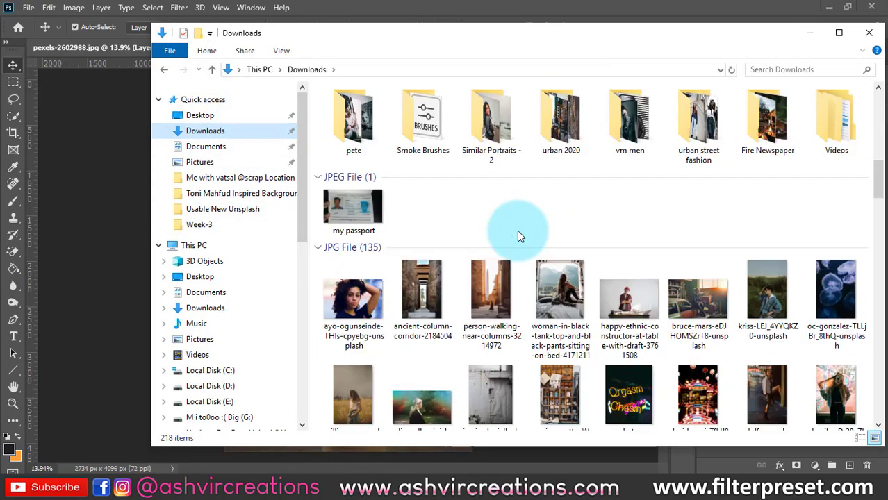
{"action": "left_click", "coordinate": [776, 305]}
{"action": "right_click", "coordinate": [776, 295]}
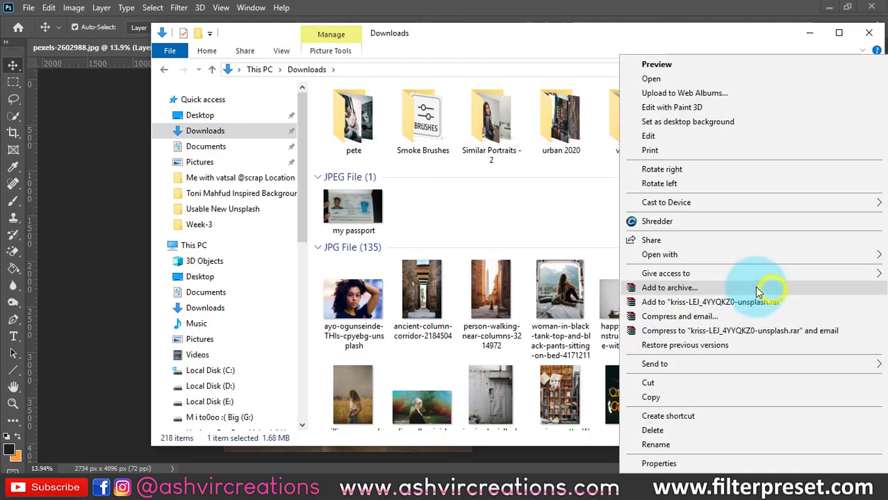
{"action": "mouse_move", "coordinate": [664, 254]}
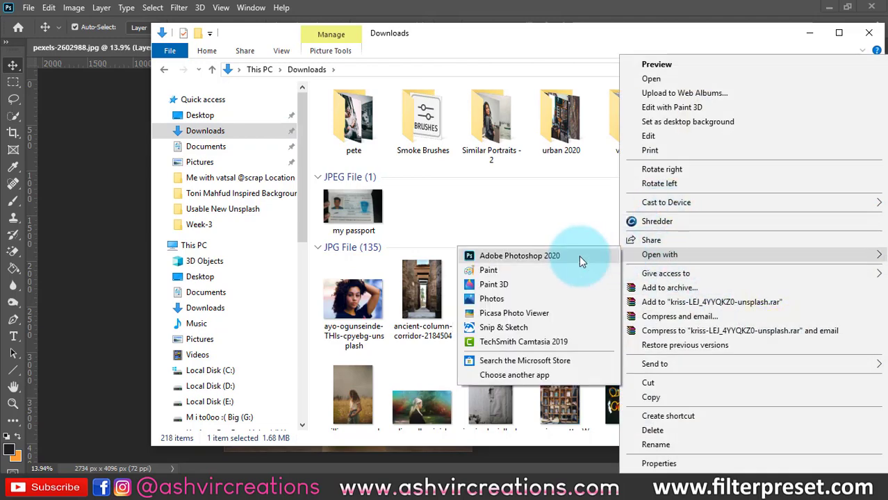
{"action": "left_click", "coordinate": [578, 255]}
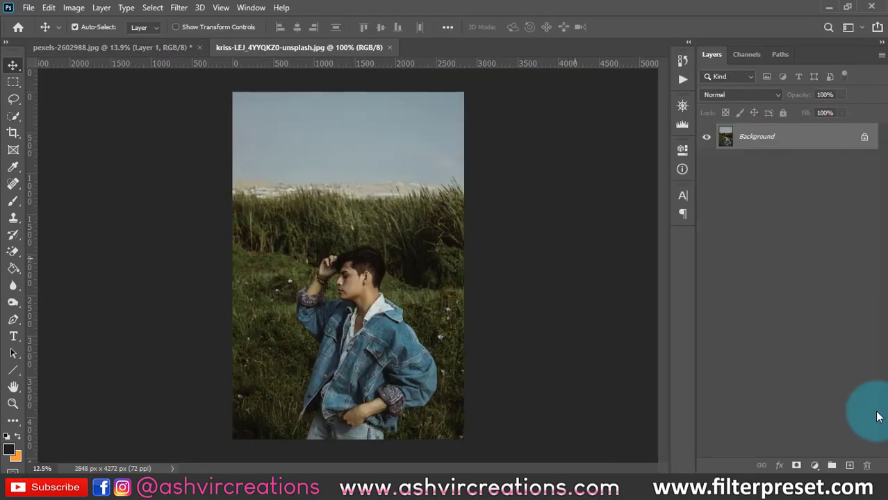
- Add a new layer and paint a soft orange dab over the man's face with the 1457 px brush
{"action": "left_click", "coordinate": [848, 465]}
{"action": "key", "text": "g"}
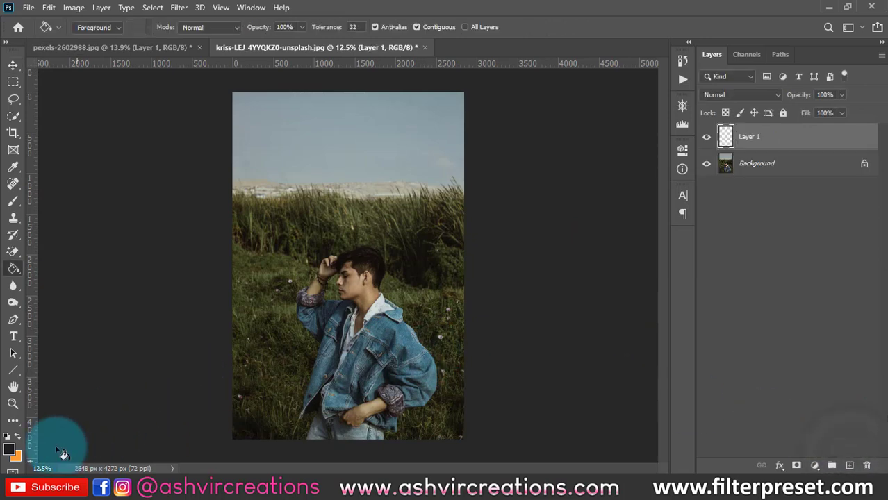
{"action": "left_click", "coordinate": [18, 435]}
{"action": "key", "text": "b"}
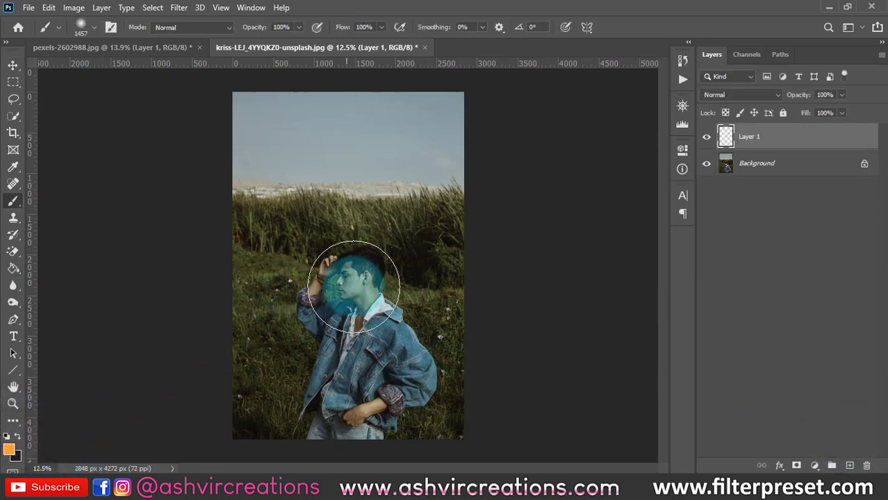
{"action": "mouse_move", "coordinate": [346, 284]}
{"action": "left_mouse_down"}
{"action": "mouse_move", "coordinate": [329, 332]}
{"action": "mouse_move", "coordinate": [333, 292]}
{"action": "left_mouse_up"}
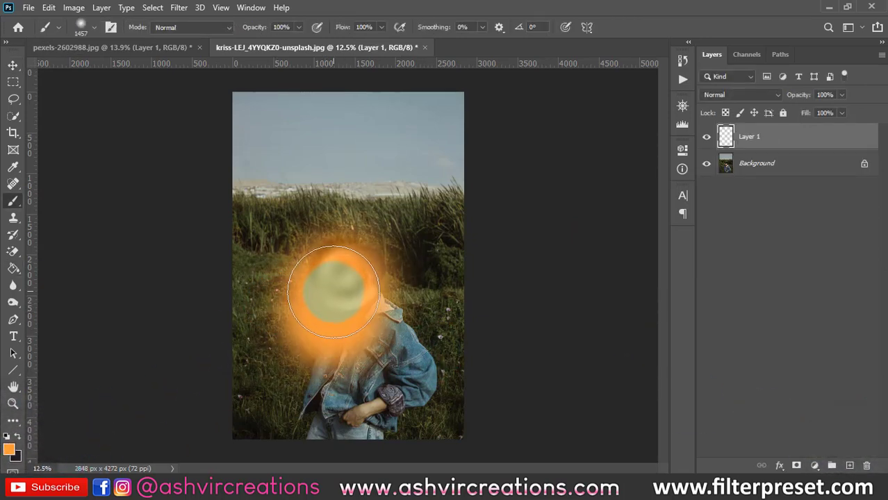
- Set Layer 1's blend mode to Hue and scale its orange dab to about 272%, placed over the photo's left side
{"action": "left_click", "coordinate": [718, 97]}
{"action": "left_click", "coordinate": [716, 377]}
{"action": "mouse_move", "coordinate": [420, 284]}
{"action": "left_mouse_down"}
{"action": "mouse_move", "coordinate": [432, 310]}
{"action": "mouse_move", "coordinate": [345, 254]}
{"action": "left_mouse_up"}
{"action": "key", "text": "ctrl+t"}
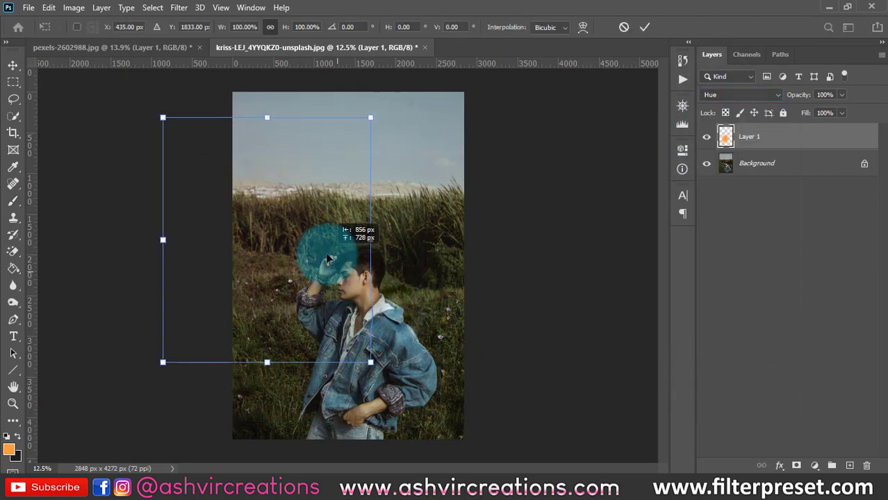
{"action": "left_click_drag", "start_coordinate": [366, 361], "coordinate": [683, 440]}
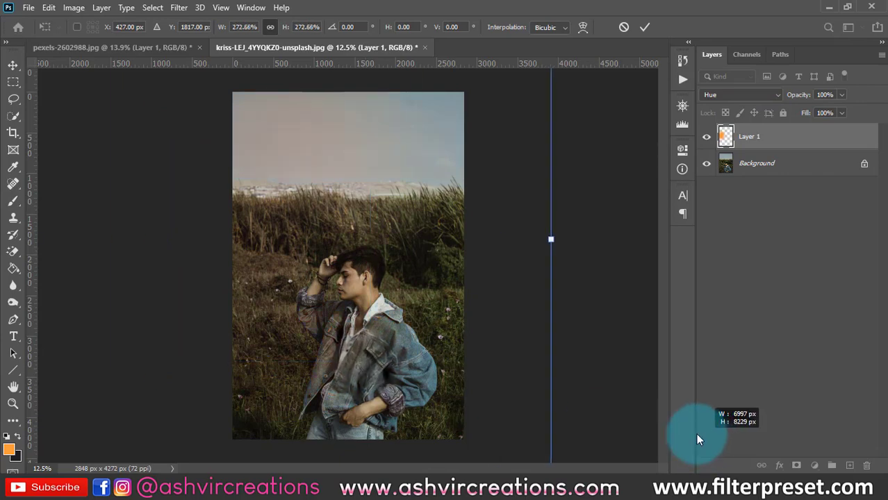
{"action": "mouse_move", "coordinate": [277, 377]}
{"action": "left_mouse_down"}
{"action": "mouse_move", "coordinate": [591, 244]}
{"action": "mouse_move", "coordinate": [299, 249]}
{"action": "left_mouse_up"}
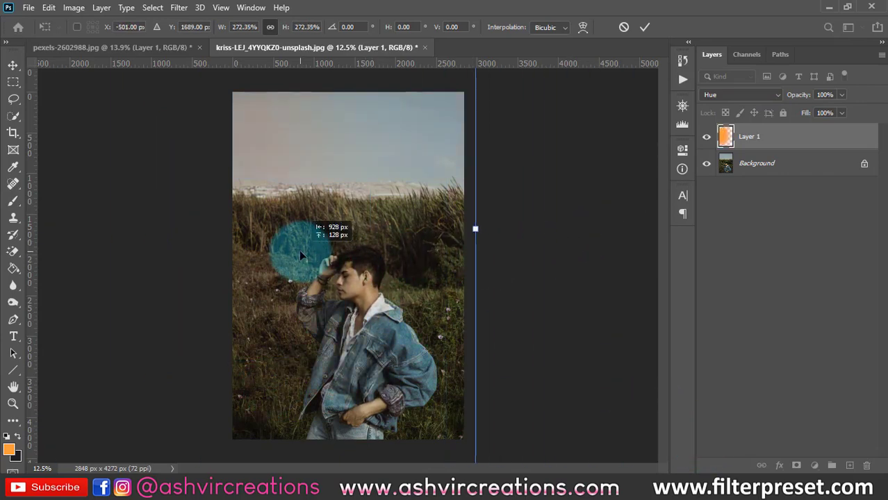
{"action": "key", "text": "Return"}
{"action": "key", "text": "b"}
{"action": "key", "text": "i"}
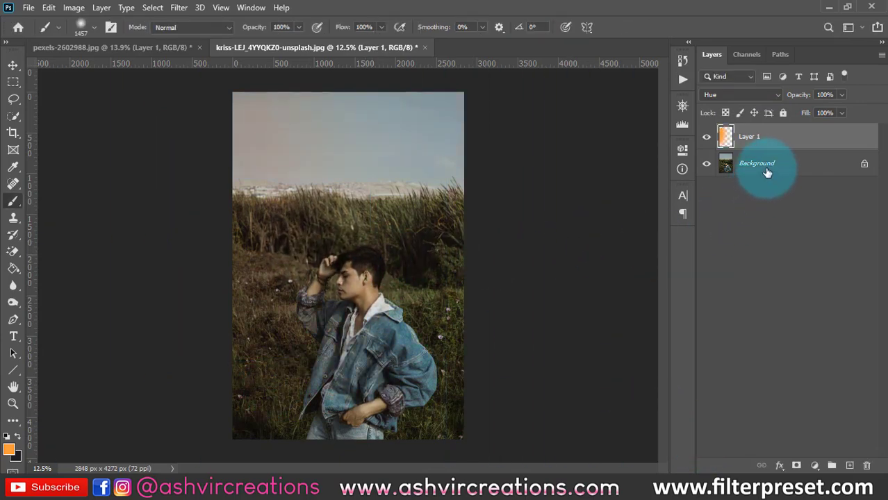
- Brighten the Background layer by lowering the highlight input level with Levels
{"action": "left_click", "coordinate": [764, 167]}
{"action": "key", "text": "ctrl+l"}
{"action": "left_click_drag", "start_coordinate": [643, 324], "coordinate": [599, 323]}
{"action": "left_click", "coordinate": [691, 208]}
{"action": "key", "text": "b"}
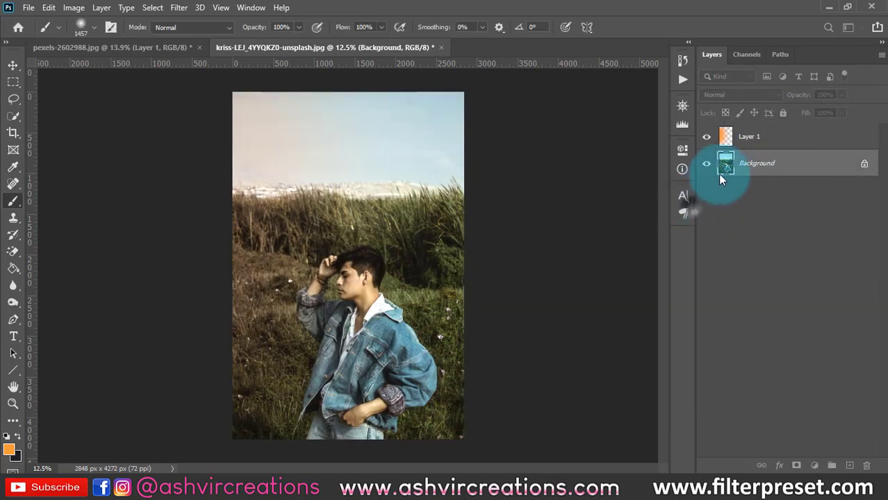
- Recolour Layer 1 from orange to blue with Hue/Saturation, shifting the hue to about +170
{"action": "left_click", "coordinate": [757, 138]}
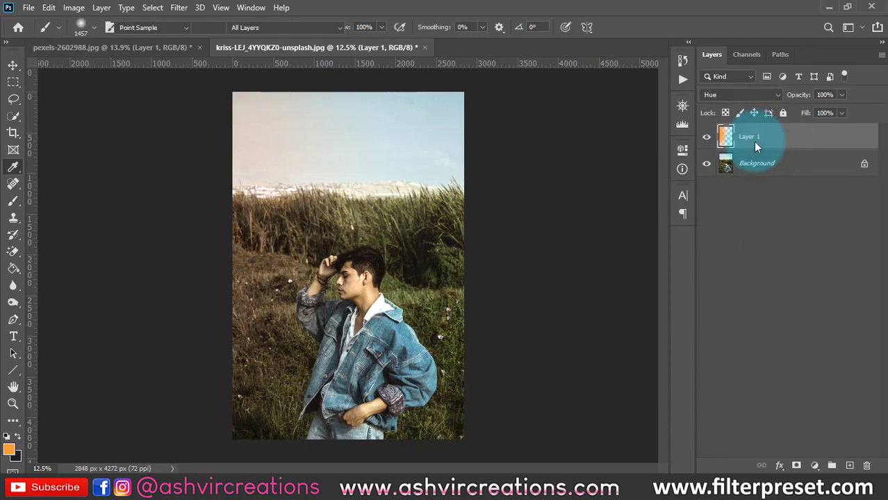
{"action": "key", "text": "ctrl+u"}
{"action": "mouse_move", "coordinate": [651, 136]}
{"action": "left_mouse_down"}
{"action": "mouse_move", "coordinate": [584, 125]}
{"action": "mouse_move", "coordinate": [723, 130]}
{"action": "left_mouse_up"}
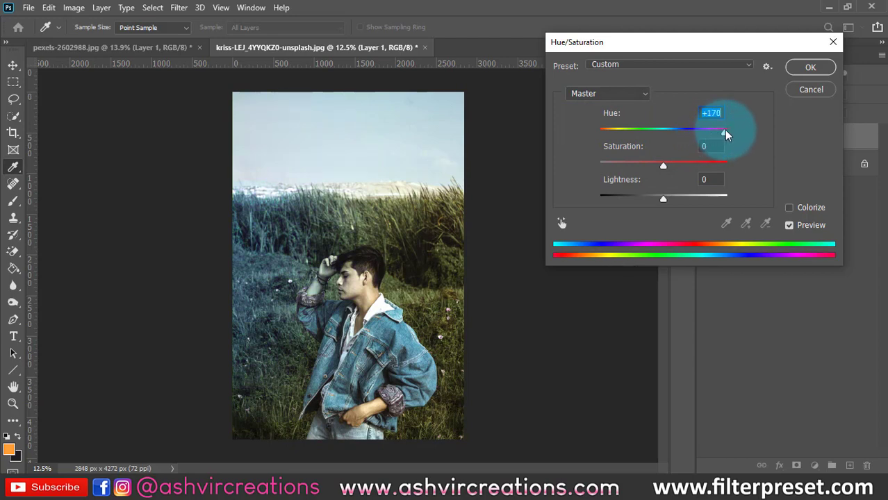
{"action": "left_click", "coordinate": [810, 66]}
- Move Layer 1's blue dab across to the right side of the photo with Free Transform
{"action": "key", "text": "ctrl+t"}
{"action": "mouse_move", "coordinate": [317, 270]}
{"action": "left_mouse_down"}
{"action": "mouse_move", "coordinate": [412, 274]}
{"action": "mouse_move", "coordinate": [545, 307]}
{"action": "mouse_move", "coordinate": [516, 369]}
{"action": "mouse_move", "coordinate": [546, 384]}
{"action": "mouse_move", "coordinate": [351, 278]}
{"action": "mouse_move", "coordinate": [580, 221]}
{"action": "mouse_move", "coordinate": [640, 305]}
{"action": "left_mouse_up"}
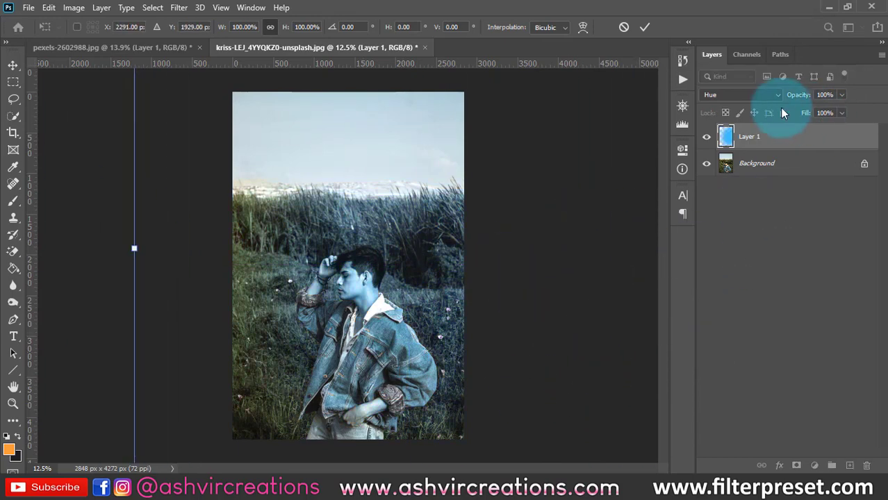
{"action": "double_click", "coordinate": [504, 193]}
- Change Layer 1's blend mode to Saturation and move the dab around over the photo's right side
{"action": "left_click", "coordinate": [726, 96]}
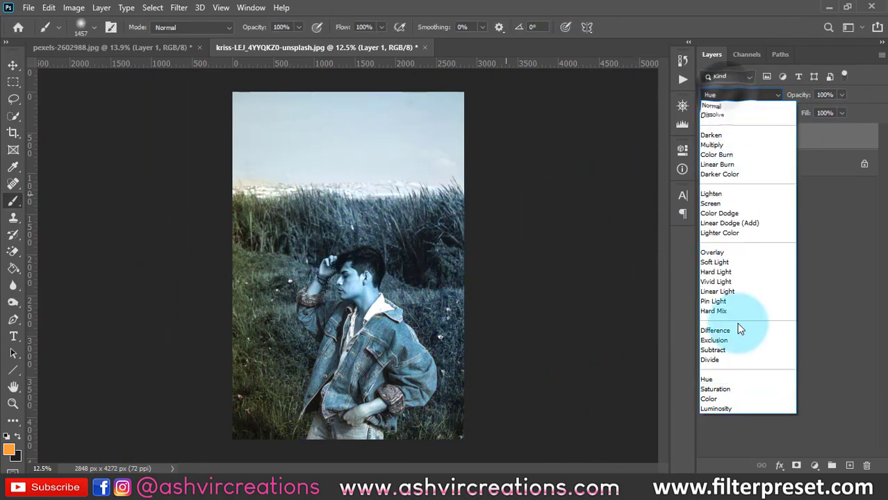
{"action": "left_click", "coordinate": [727, 386]}
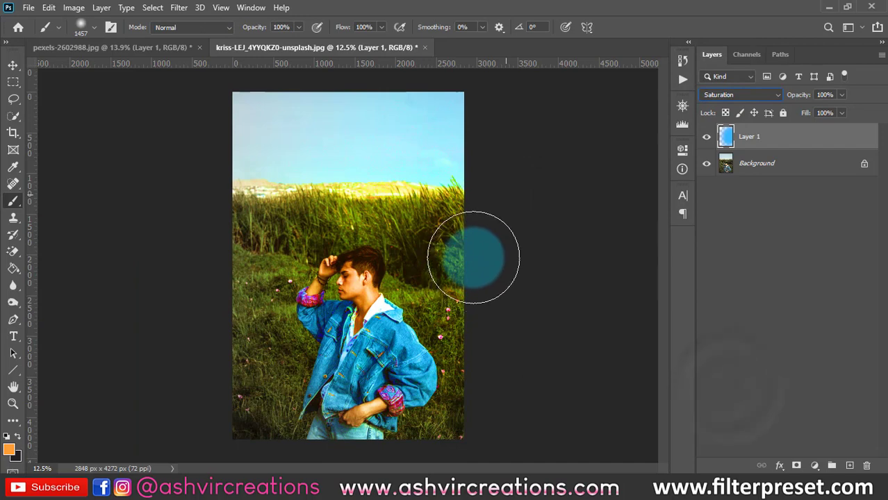
{"action": "left_click", "coordinate": [13, 65]}
{"action": "left_click_drag", "start_coordinate": [414, 238], "coordinate": [621, 309]}
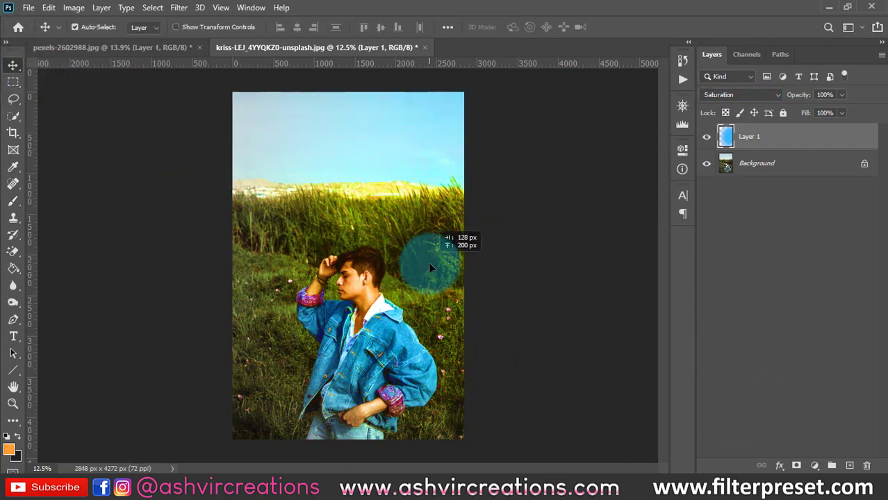
{"action": "left_click_drag", "start_coordinate": [429, 267], "coordinate": [486, 223]}
- Change Layer 1's blend mode to Color and, with Layer 1 on the photo's left side, place a duplicate on the right
{"action": "left_click", "coordinate": [724, 94]}
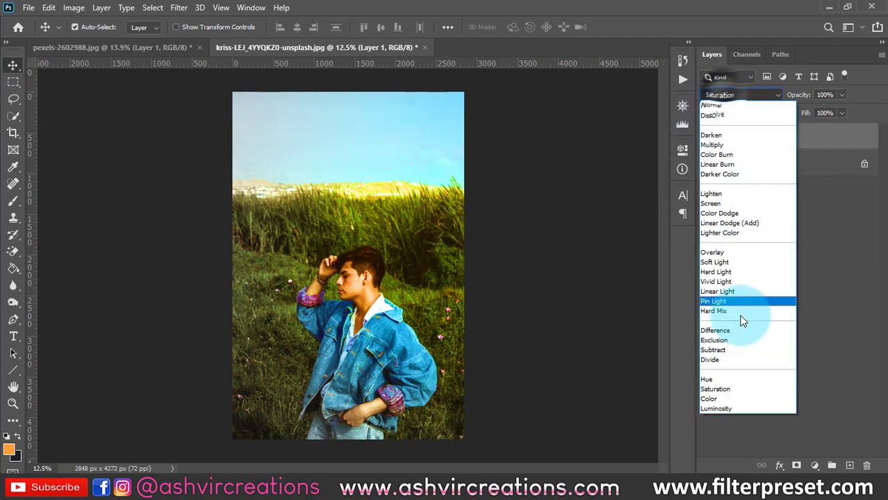
{"action": "left_click", "coordinate": [720, 399]}
{"action": "left_click_drag", "start_coordinate": [421, 215], "coordinate": [438, 296]}
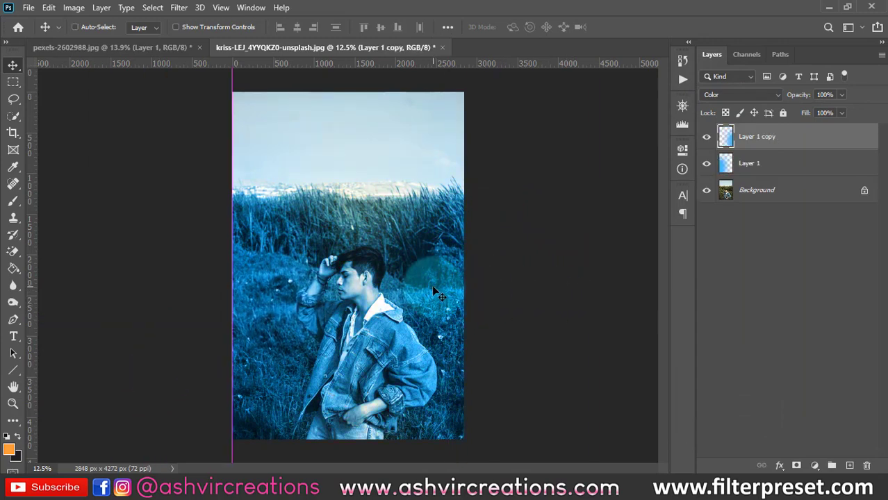
- Recolour Layer 1 copy from blue to red with Hue/Saturation and nudge it over the photo's right side
{"action": "key", "text": "ctrl+u"}
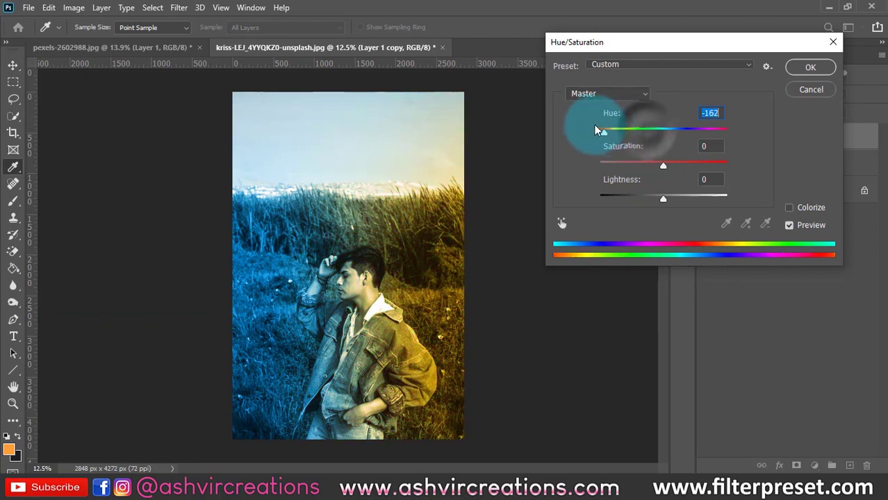
{"action": "left_click_drag", "start_coordinate": [596, 129], "coordinate": [722, 130]}
{"action": "left_click", "coordinate": [810, 70]}
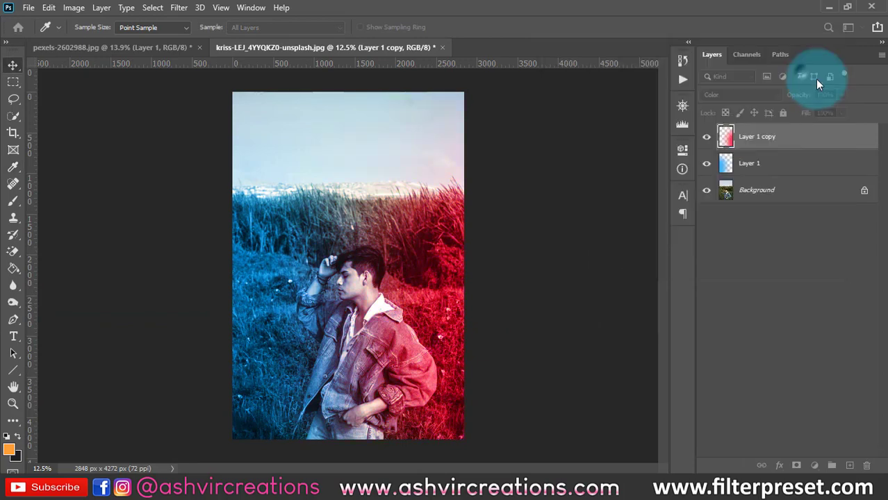
{"action": "key", "text": "v"}
{"action": "scroll", "coordinate": [443, 295], "scroll_direction": "up", "scroll_amount": 1}
{"action": "left_click_drag", "start_coordinate": [444, 301], "coordinate": [453, 303]}
{"action": "scroll", "coordinate": [453, 303], "scroll_direction": "down", "scroll_amount": 2}
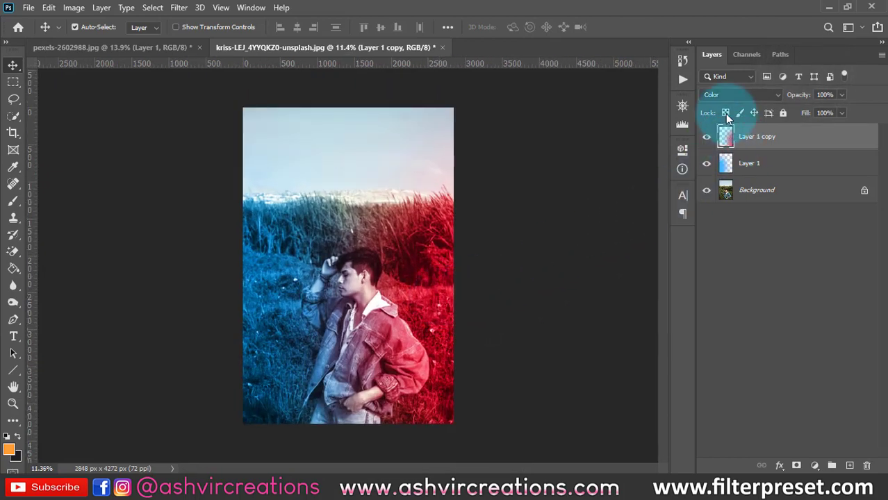
- Apply Luminosity to Layer 1 copy and, with the copy hidden, to Layer 1, shifting Layer 1's dab toward the photo's left edge
{"action": "left_click", "coordinate": [722, 95]}
{"action": "left_click", "coordinate": [716, 408]}
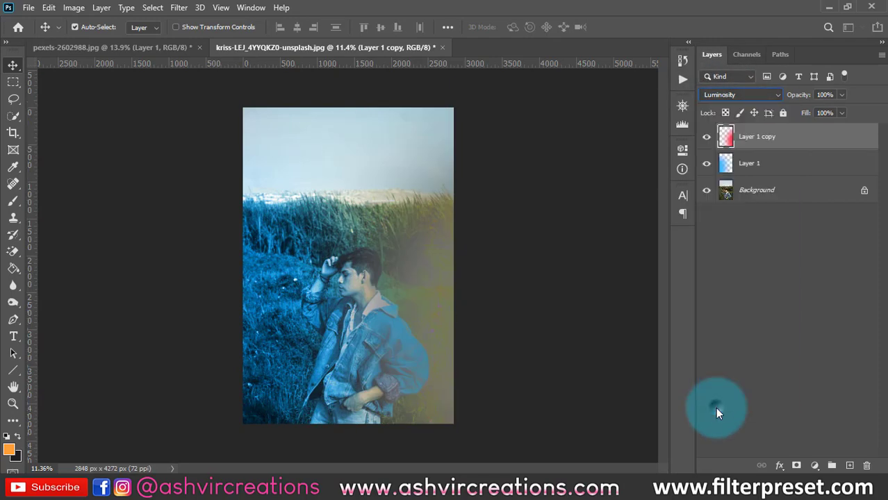
{"action": "left_click", "coordinate": [751, 164]}
{"action": "left_click", "coordinate": [753, 100]}
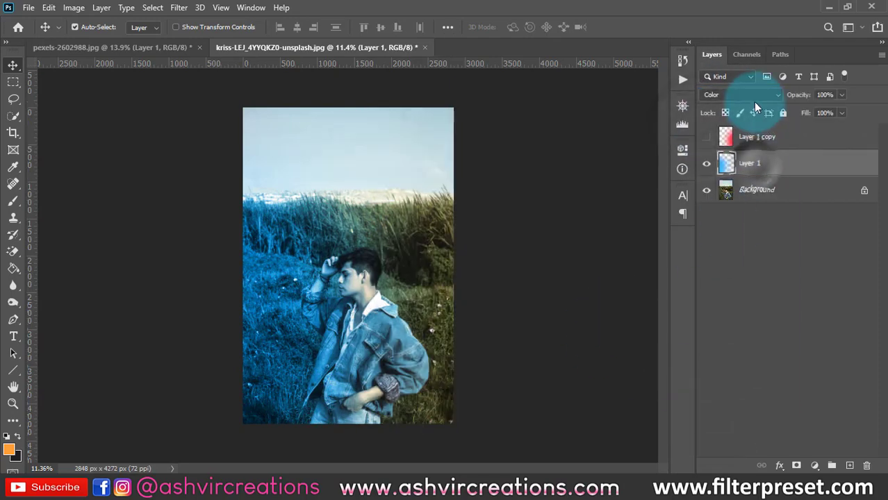
{"action": "left_click", "coordinate": [731, 408]}
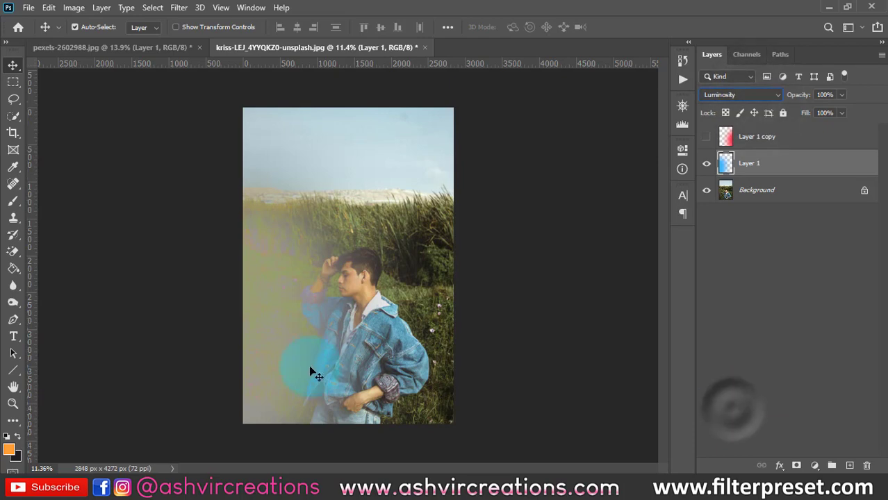
{"action": "left_click_drag", "start_coordinate": [308, 365], "coordinate": [227, 290]}
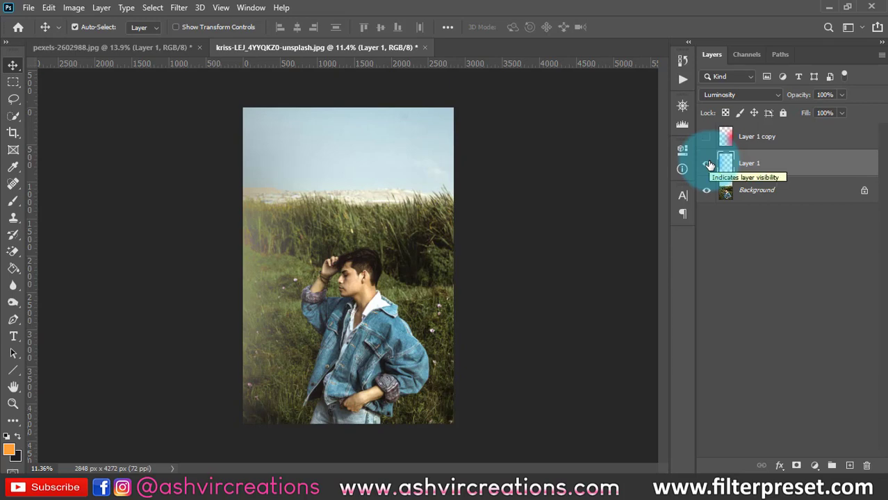
- Try other blend modes on Layer 1, including Multiply and Linear Dodge (Add), and finish with Overlay
{"action": "left_click", "coordinate": [727, 95]}
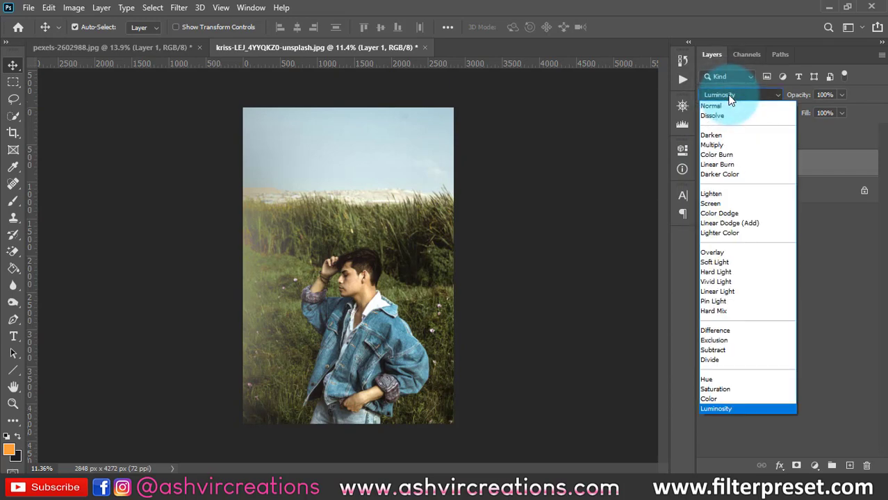
{"action": "left_click", "coordinate": [726, 144]}
{"action": "left_click", "coordinate": [729, 95]}
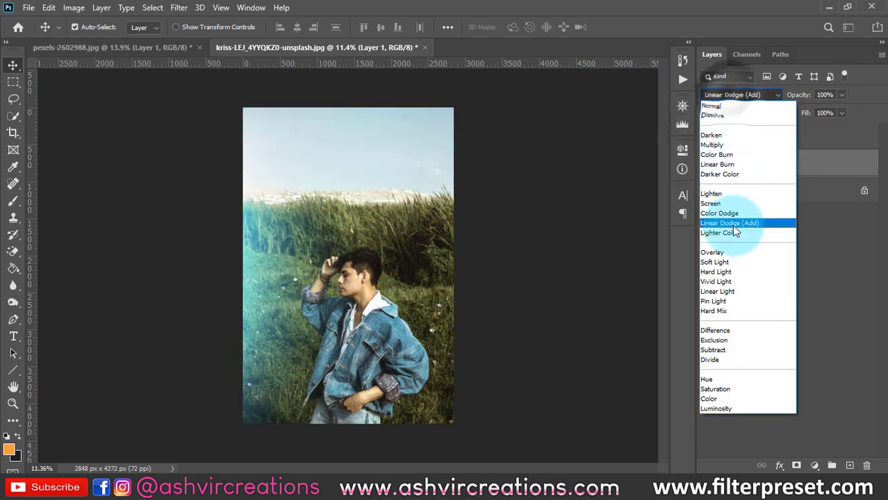
{"action": "left_click", "coordinate": [726, 202]}
{"action": "left_click", "coordinate": [732, 98]}
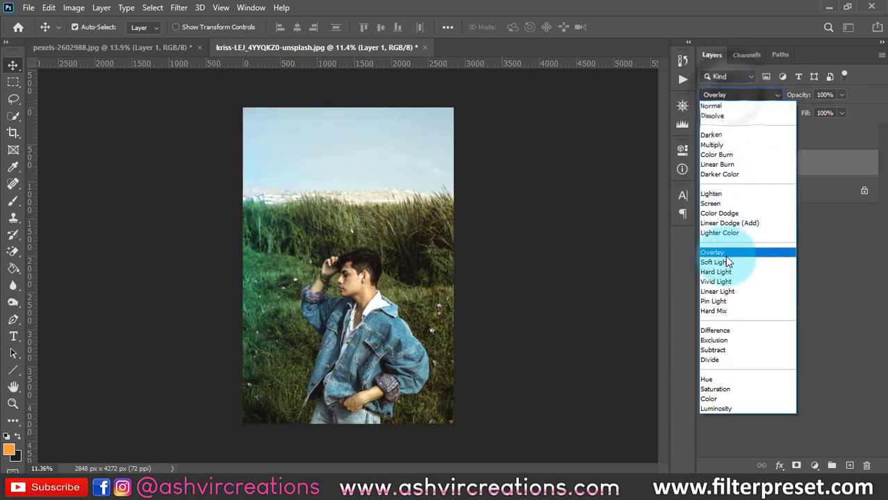
{"action": "left_click", "coordinate": [727, 243]}
- Compare the photo with Layer 1 shown and hidden, and also hide Layer 1 in pexels-2602988.jpg
{"action": "left_click", "coordinate": [706, 164]}
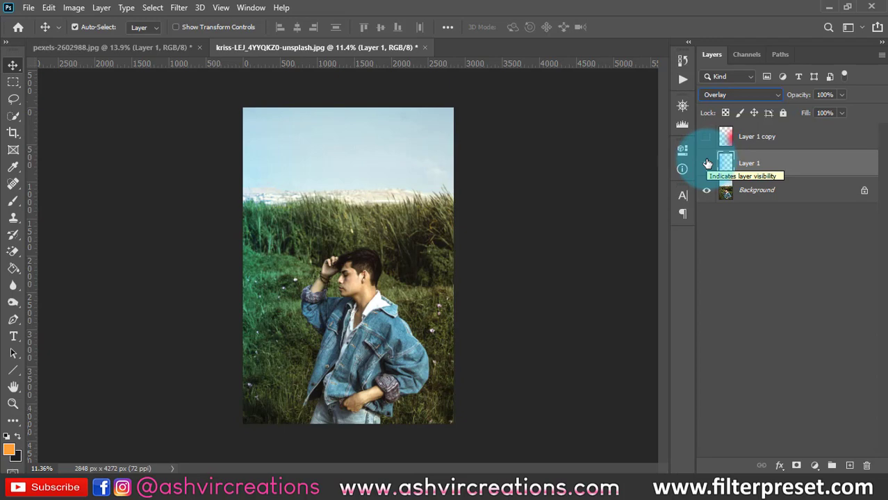
{"action": "left_click", "coordinate": [706, 164]}
{"action": "key", "text": "ctrl+plus"}
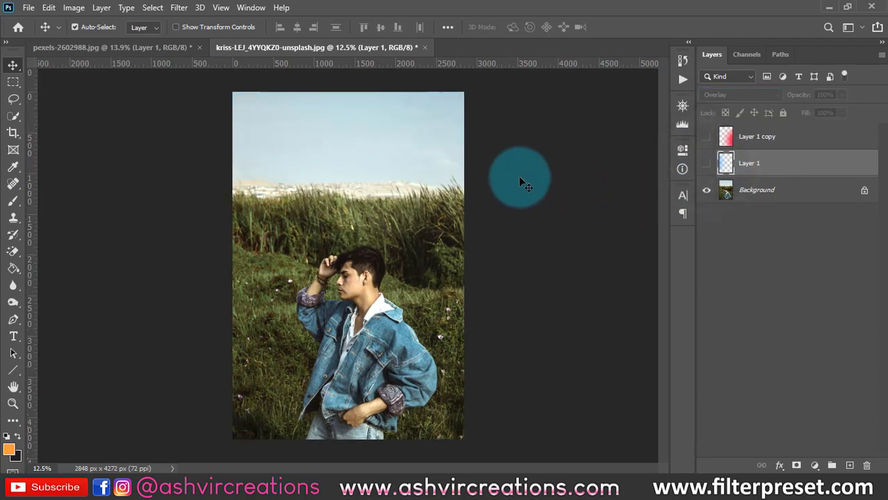
{"action": "left_click", "coordinate": [116, 56]}
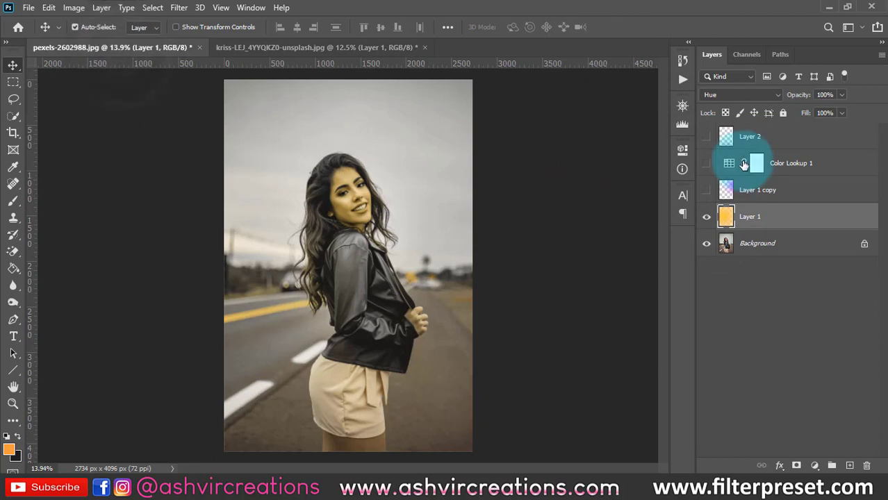
{"action": "left_click", "coordinate": [706, 216]}
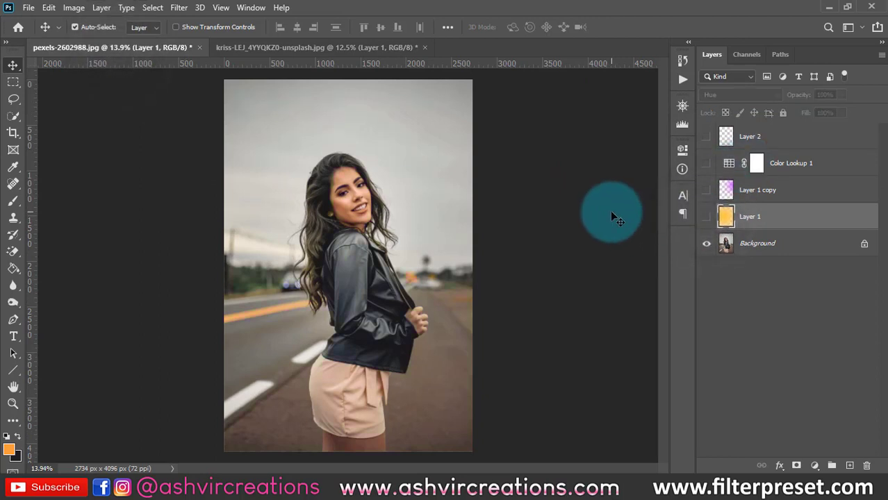